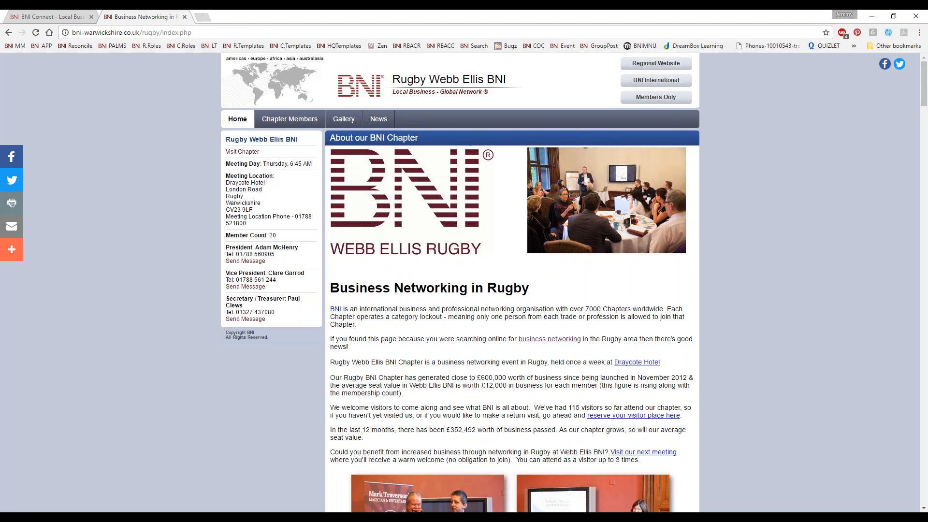
Step: Search the web for "golden ideas bni" and open the Golden Ideas chapter's home page on bnisanfrancisco.com
click(209, 46)
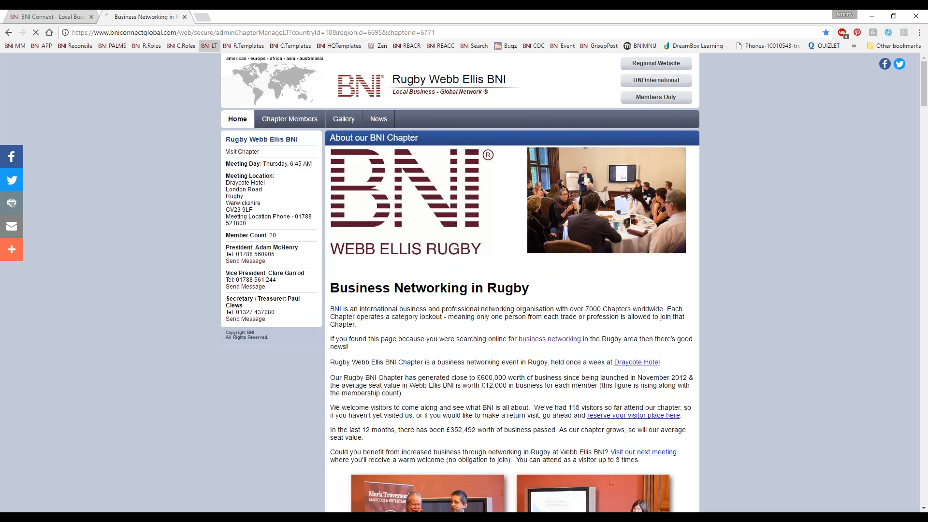
click(208, 34)
text(go)
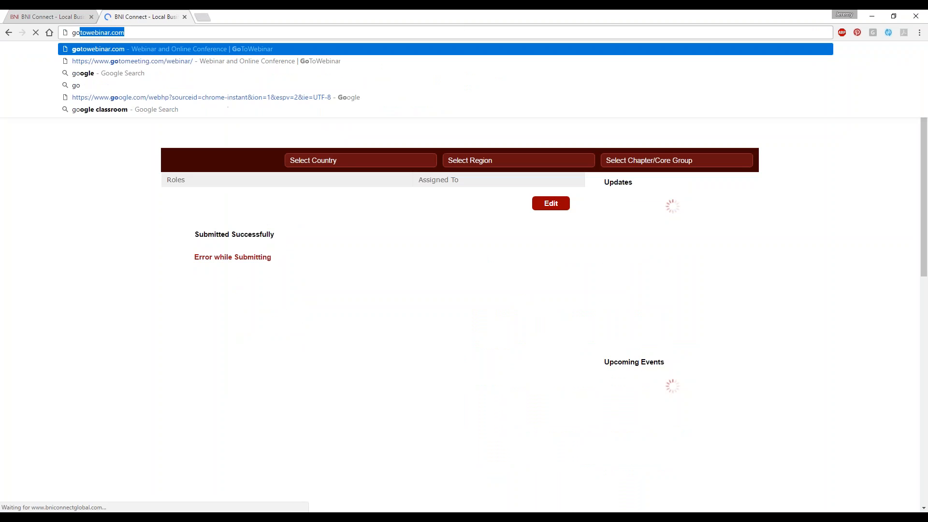
text(lden ideas bni)
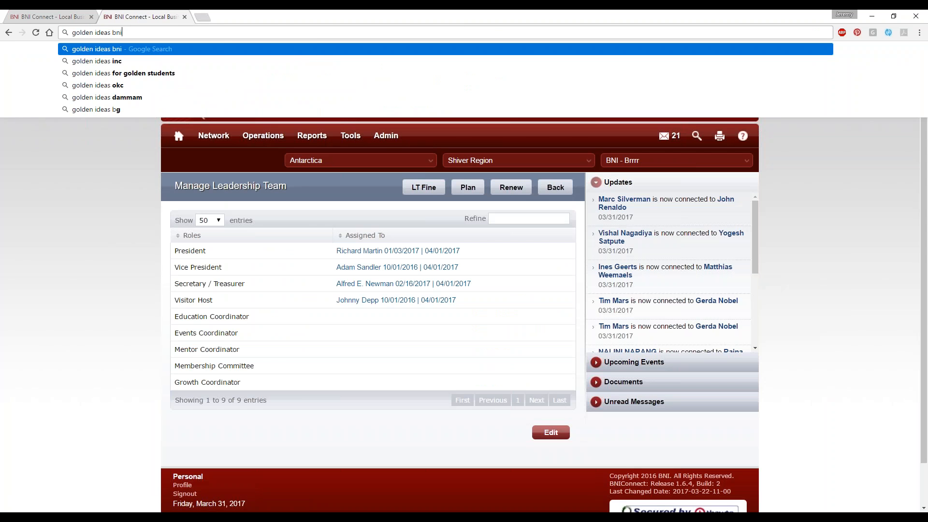
key(Return)
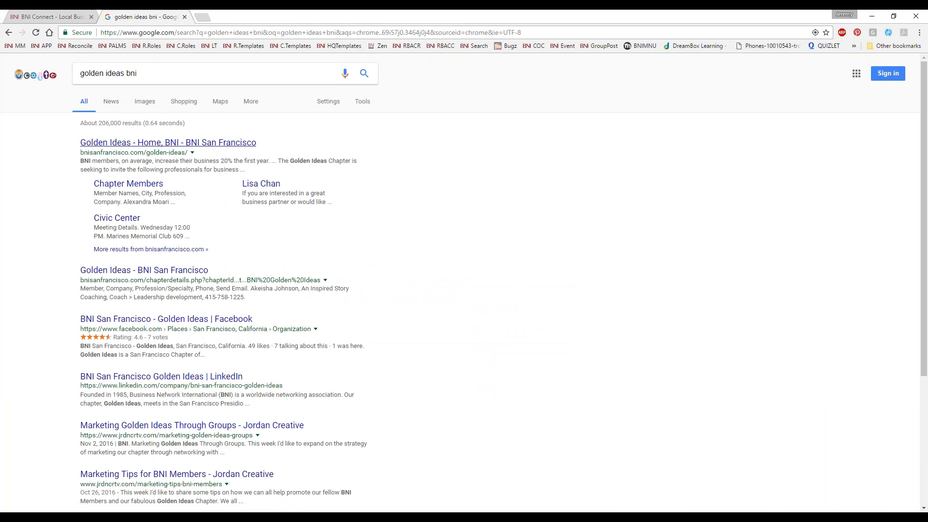
click(109, 149)
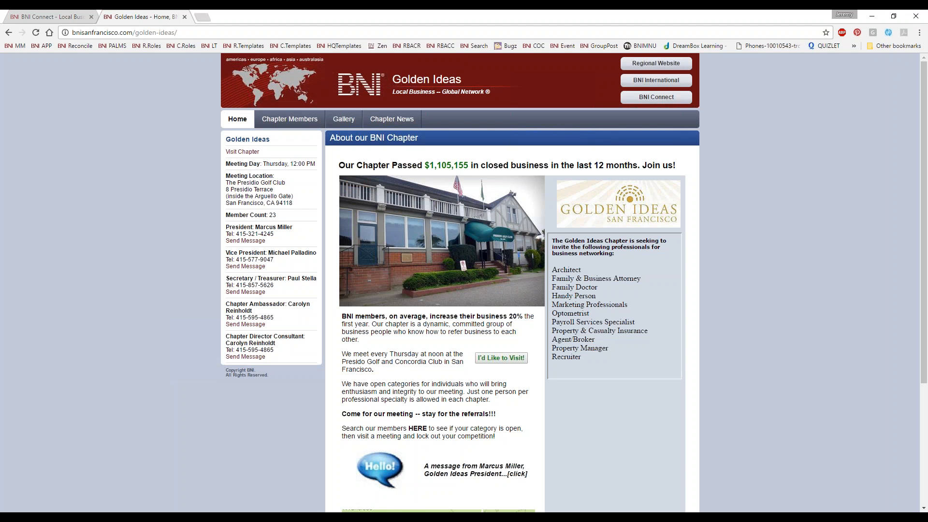
Step: Examine the Golden Ideas home page, including the visit invitation, president's message, map and list of professions sought
scroll(539, 254, down, 1)
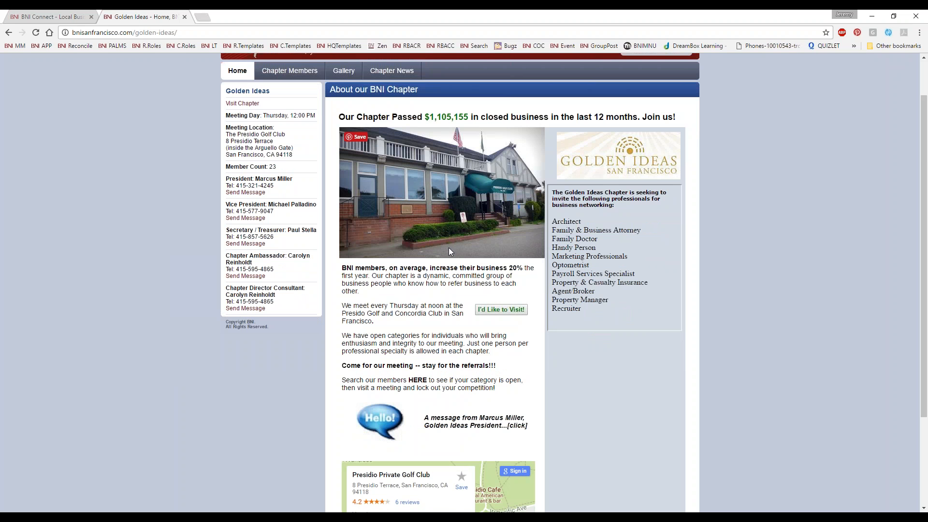
scroll(527, 242, down, 2)
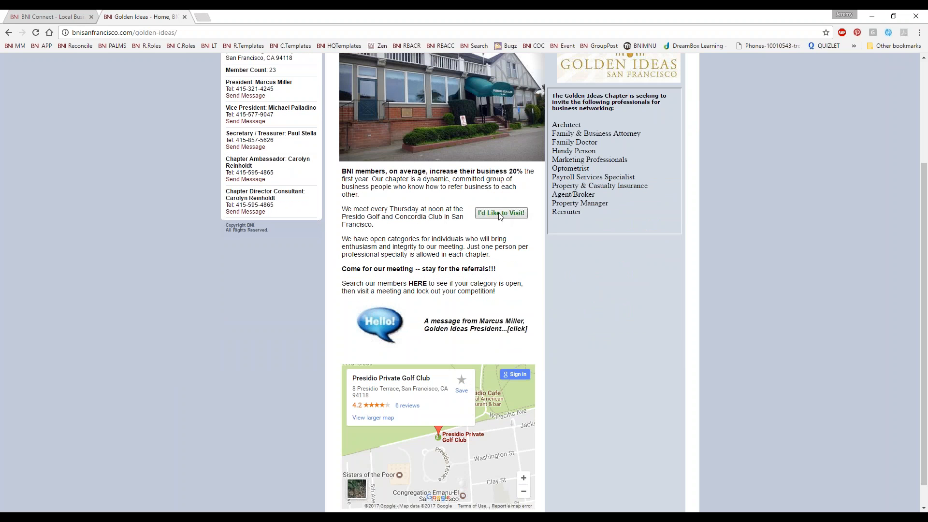
scroll(500, 216, down, 1)
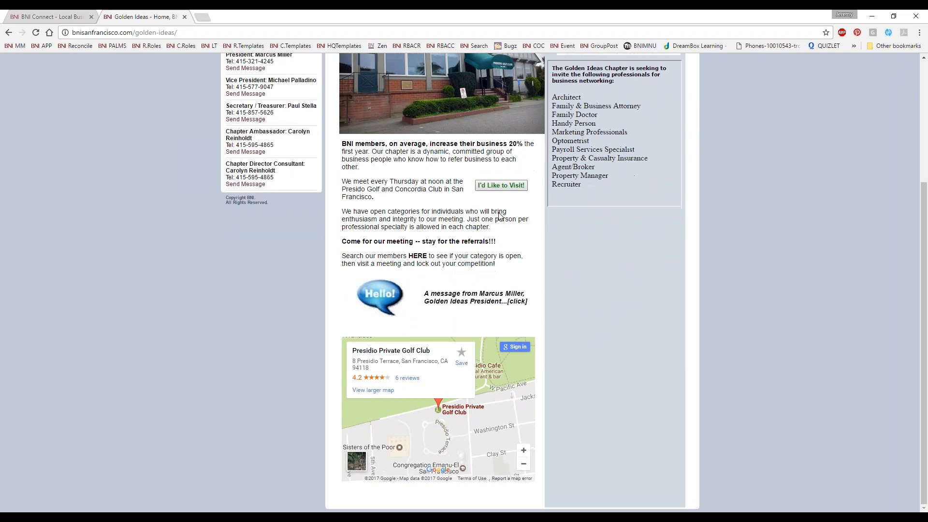
click(521, 297)
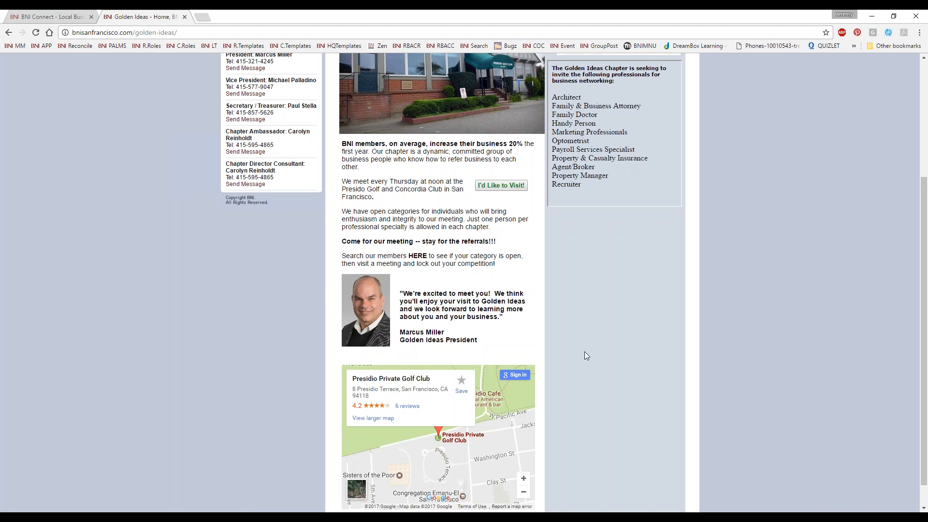
scroll(454, 329, down, 1)
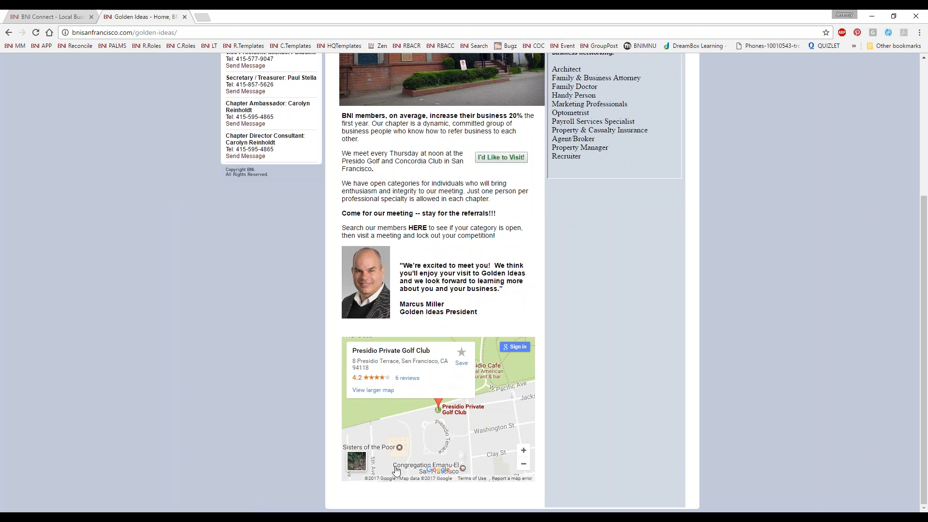
scroll(249, 378, up, 4)
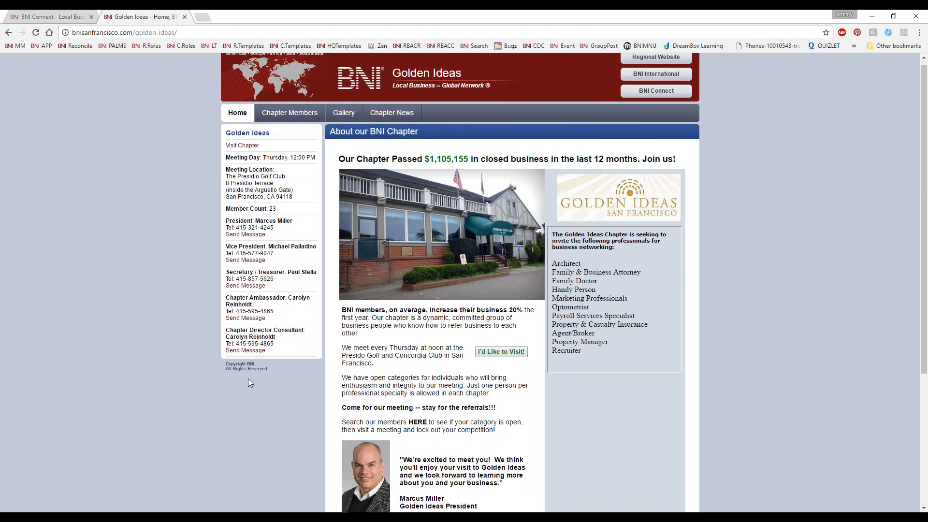
drag(563, 267, 593, 356)
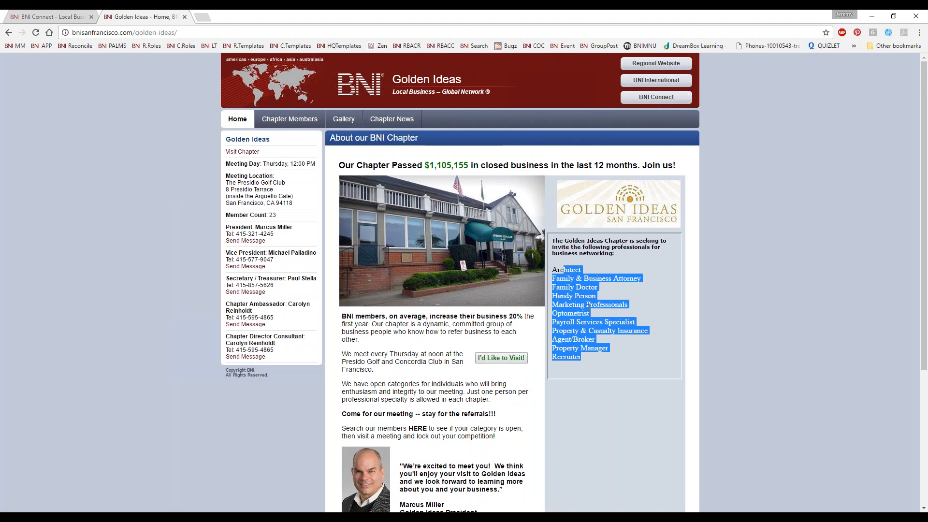
click(583, 303)
Step: Open the chapter members page in its Power Teams view and show the Business to Consumers group
click(289, 119)
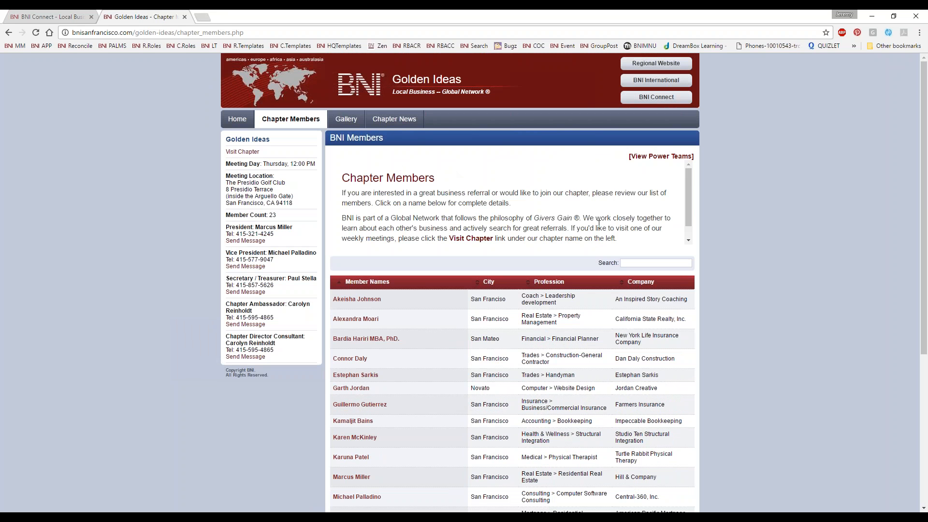
drag(689, 199, 669, 178)
click(653, 157)
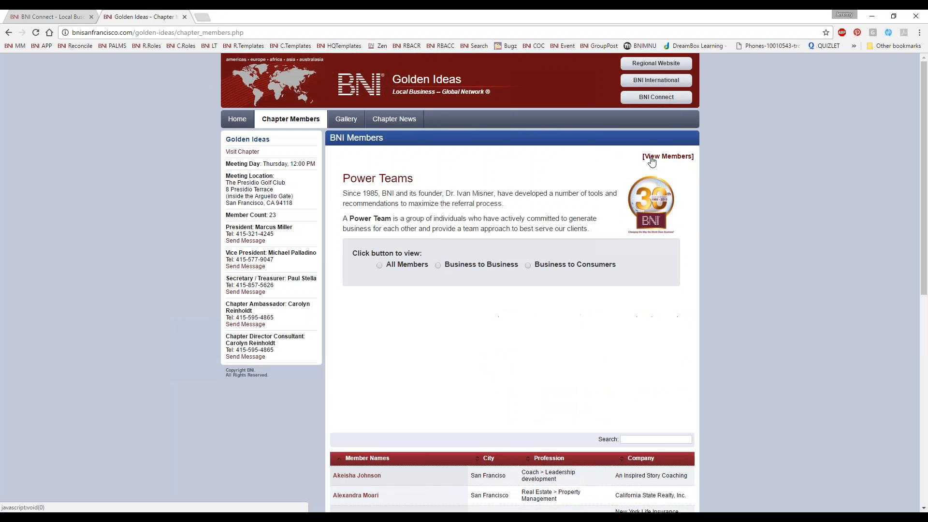
click(390, 265)
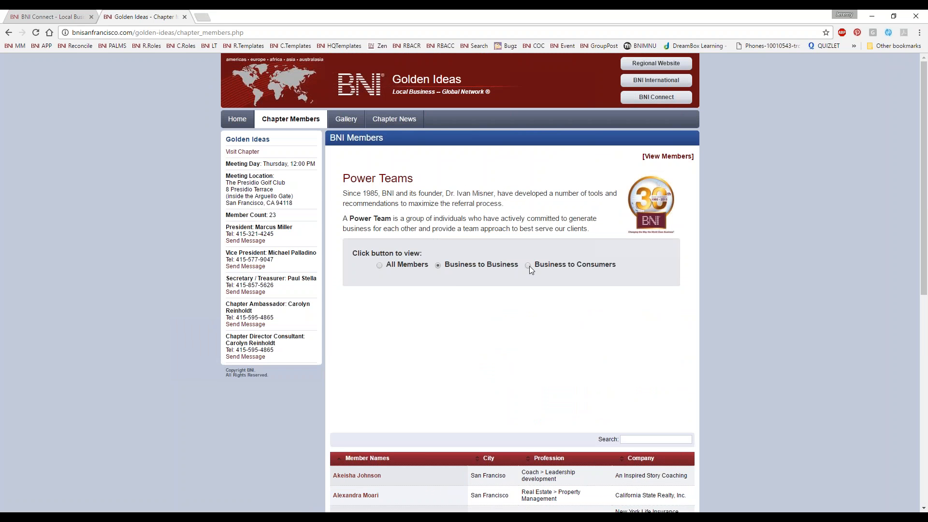
Step: Look through the Power Team roster's member profiles, including their photos, logos and business descriptions
scroll(528, 297, down, 8)
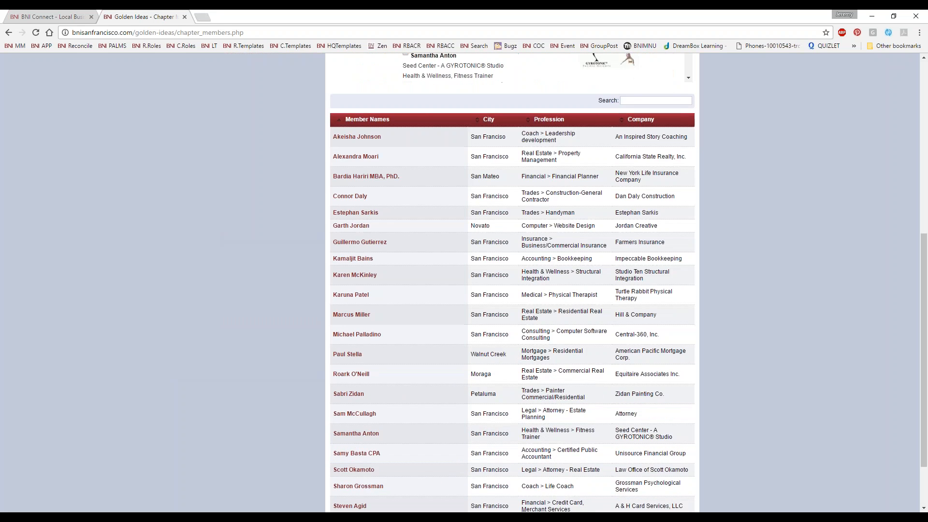
scroll(525, 301, up, 7)
scroll(525, 301, down, 5)
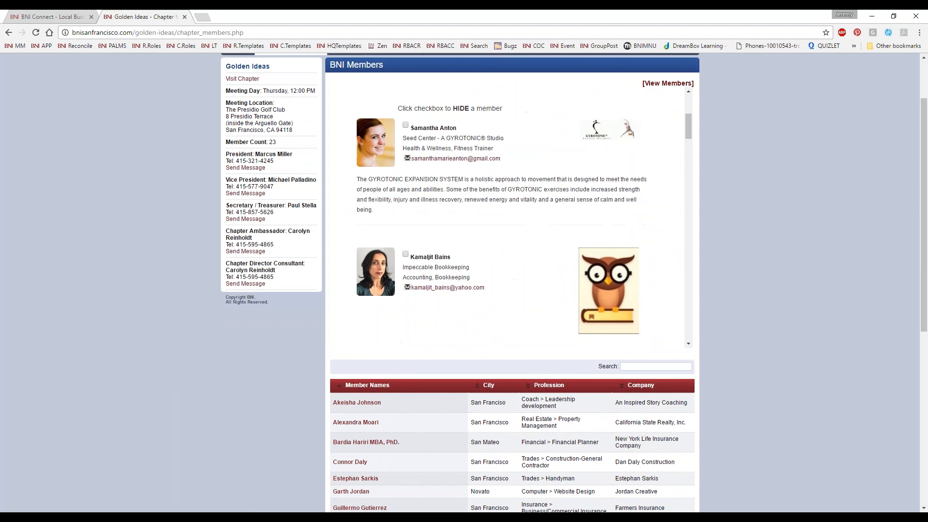
scroll(430, 278, down, 6)
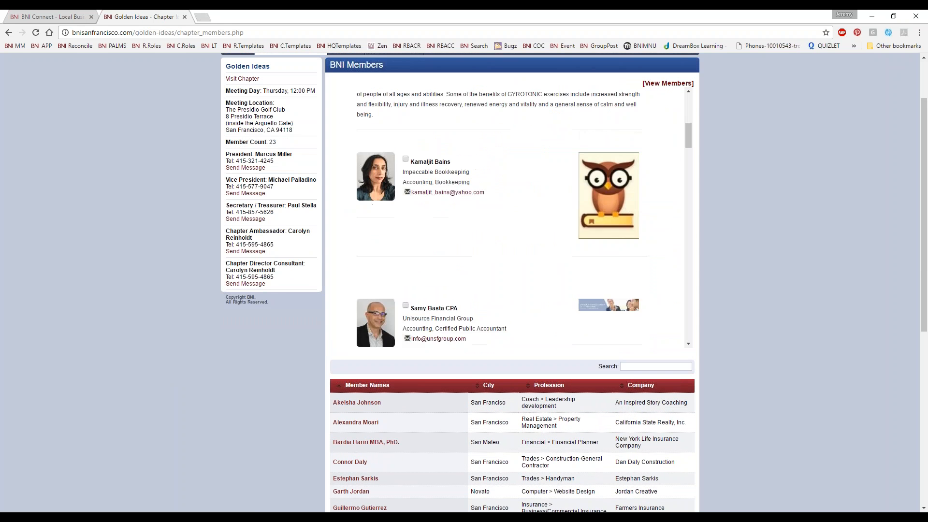
scroll(431, 279, down, 4)
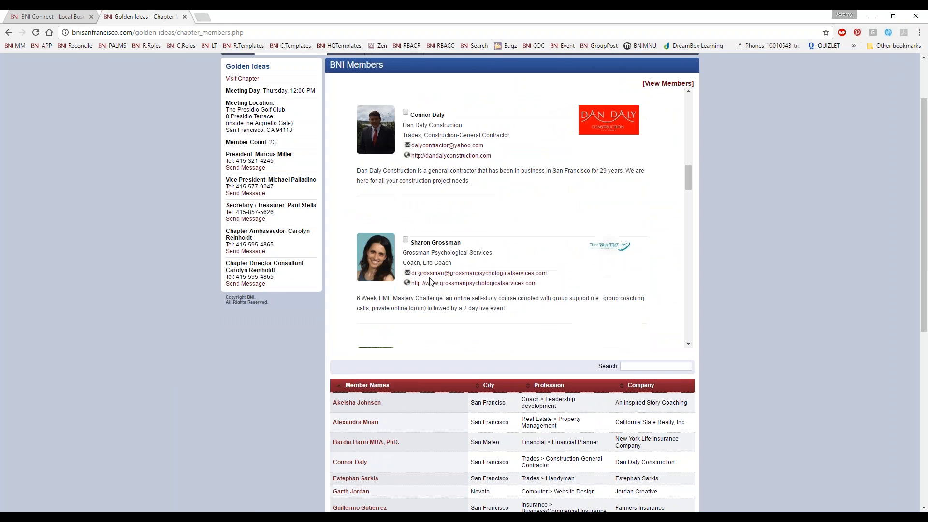
scroll(431, 281, up, 15)
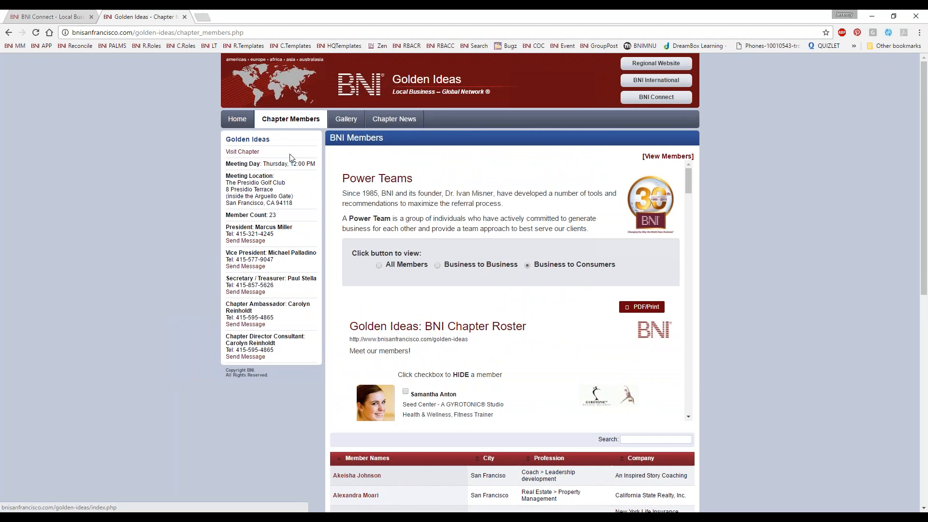
Step: View the Presidio Golf Club album in the chapter gallery and return to the chapter's home page
click(347, 119)
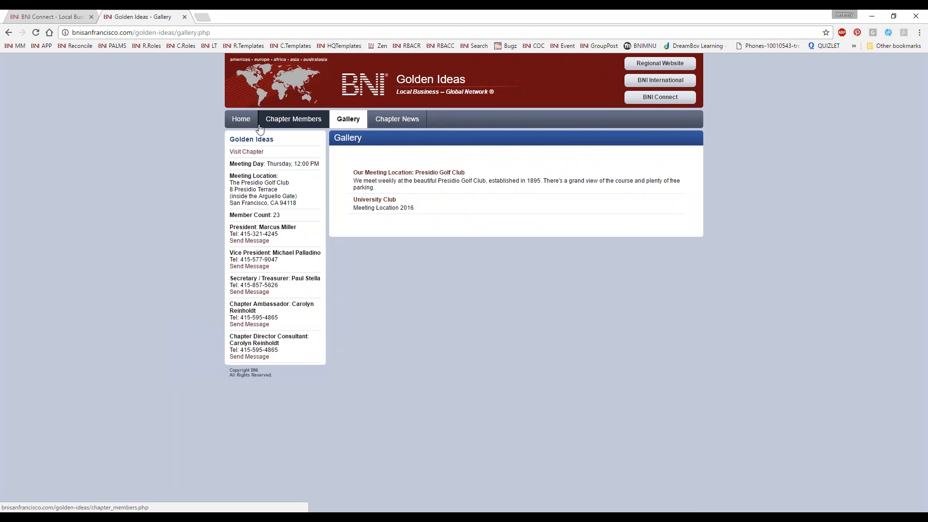
click(381, 175)
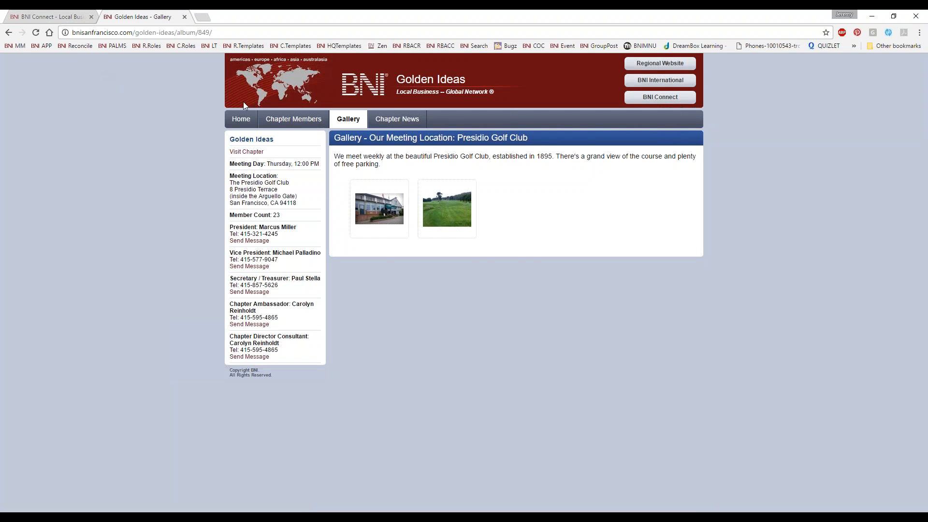
click(241, 119)
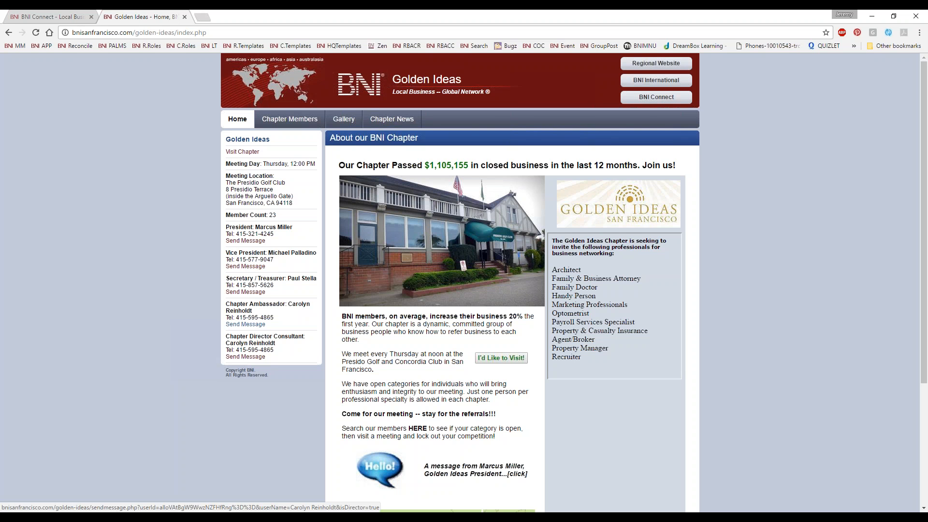
Step: Highlight the leadership team contacts on the home page, clear the highlight and close the chapter site
drag(288, 327, 231, 221)
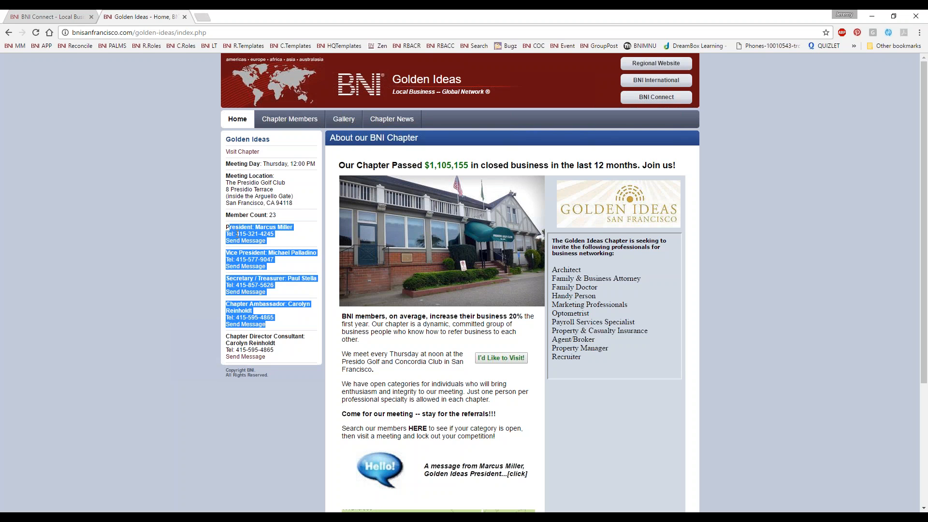
click(241, 251)
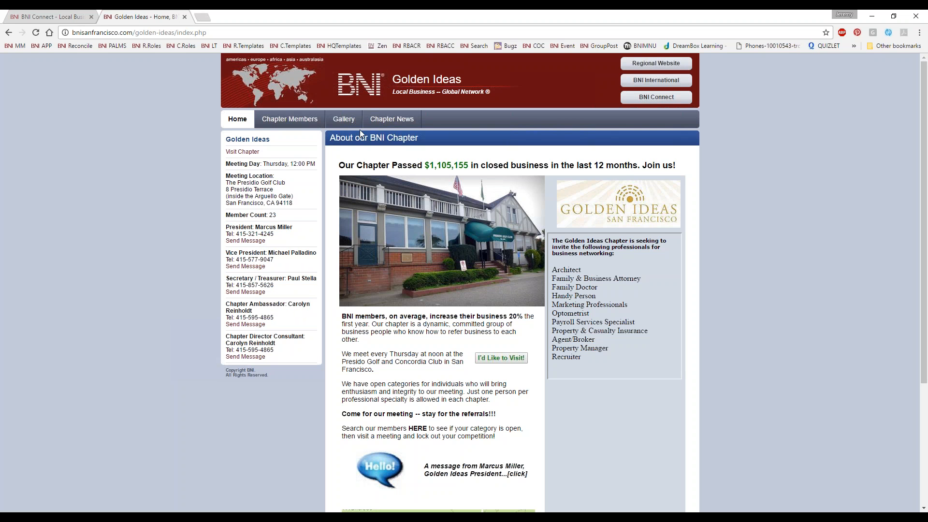
click(184, 17)
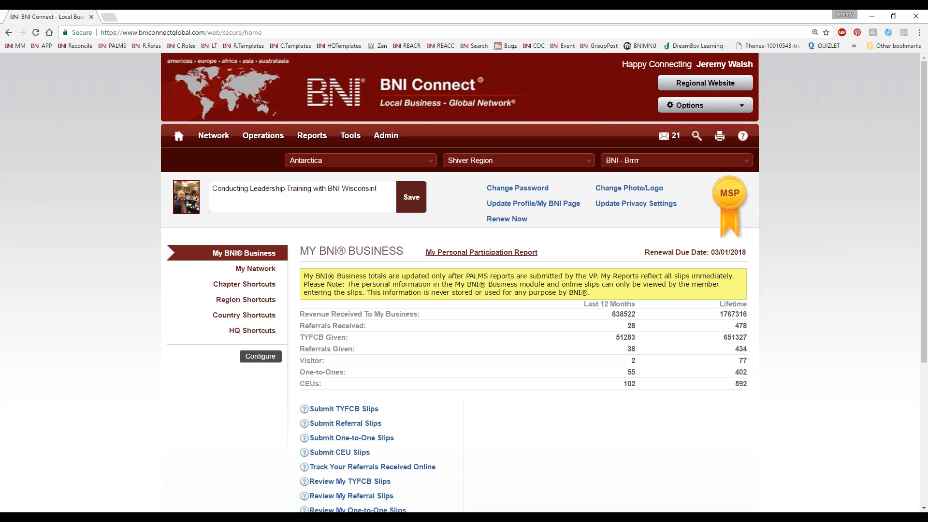
Step: Open the list of chapter websites in the CMS tools for the Shiver Region
mouse_move(351, 137)
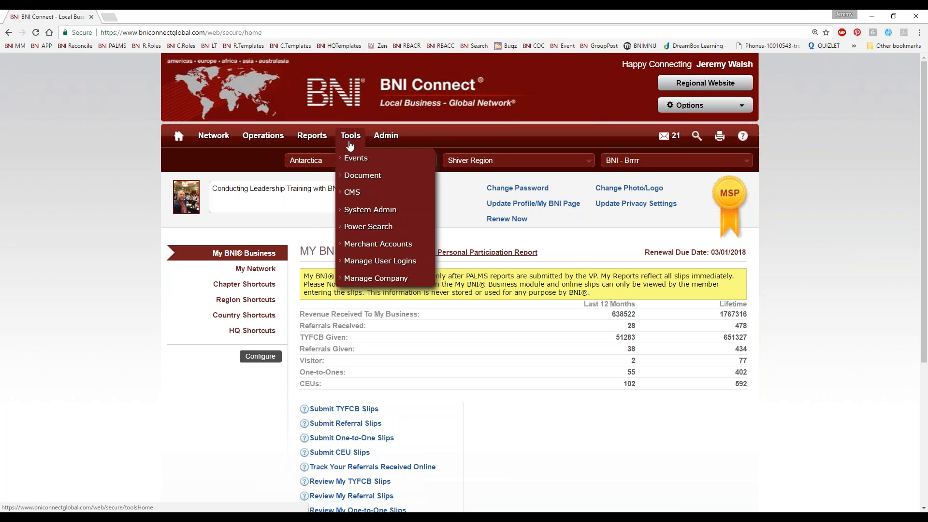
mouse_move(314, 140)
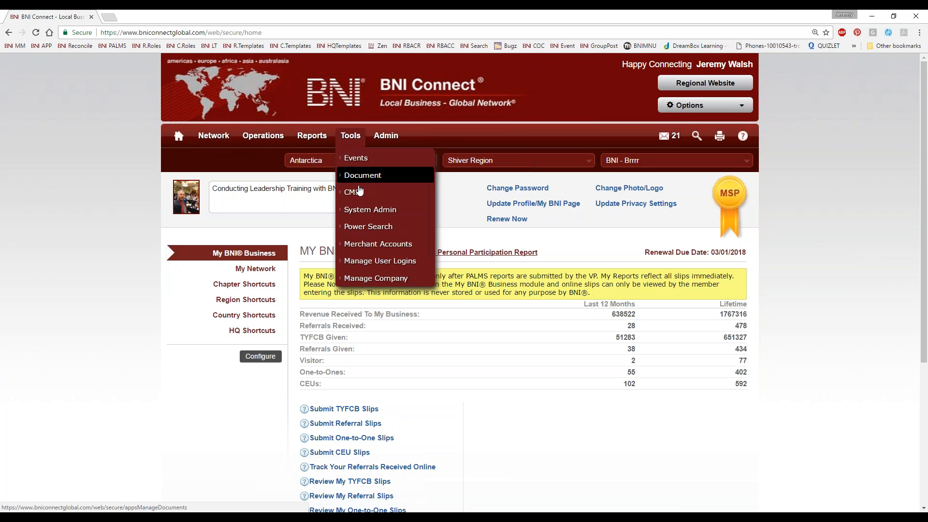
mouse_move(359, 194)
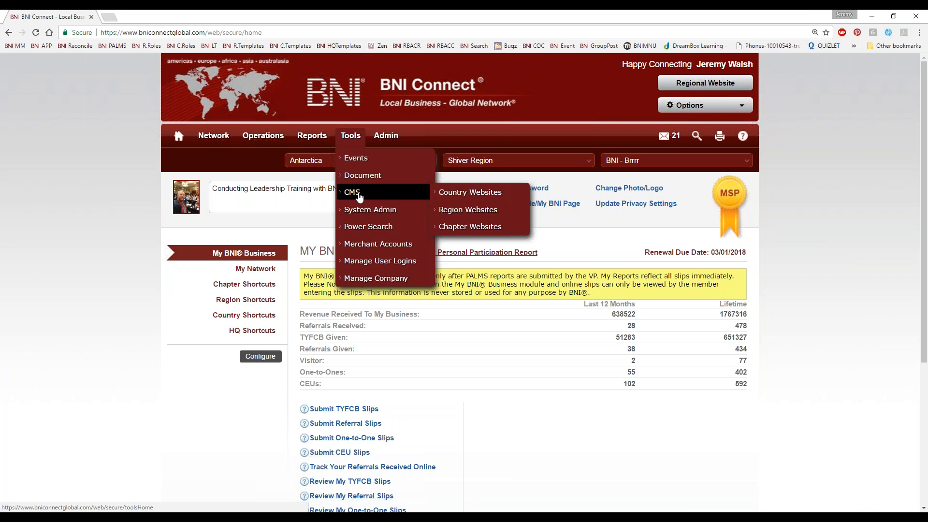
click(473, 233)
mouse_move(359, 216)
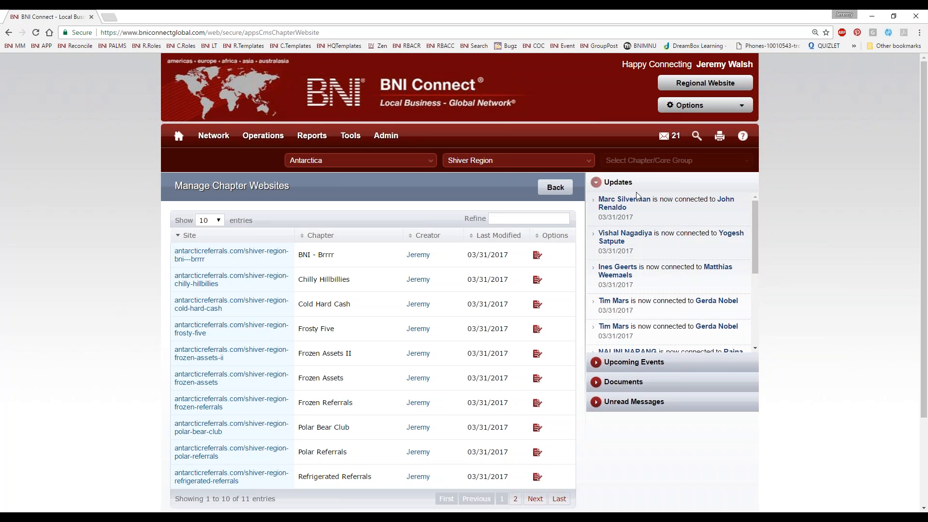
Step: Refine the chapter websites by "brr", view the BNI - Brrrr chapter's live site and close it
click(498, 217)
text(bri)
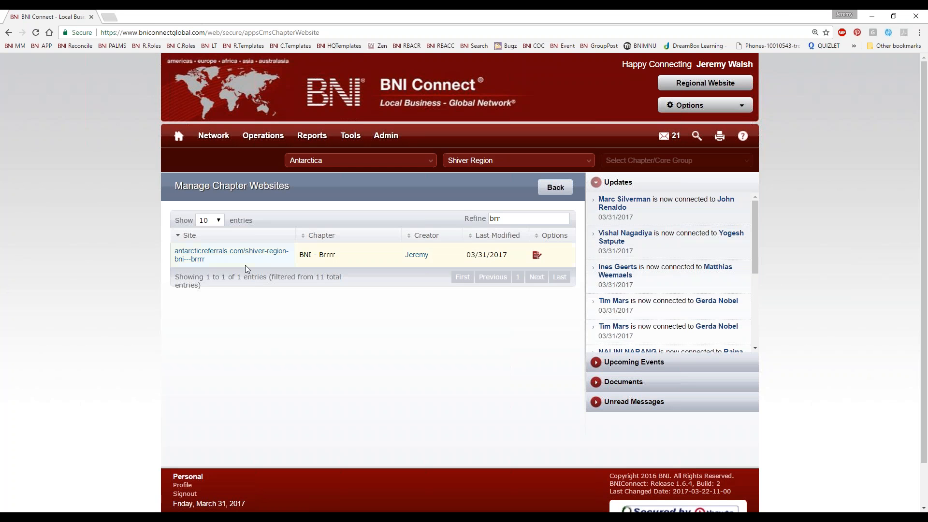
click(187, 253)
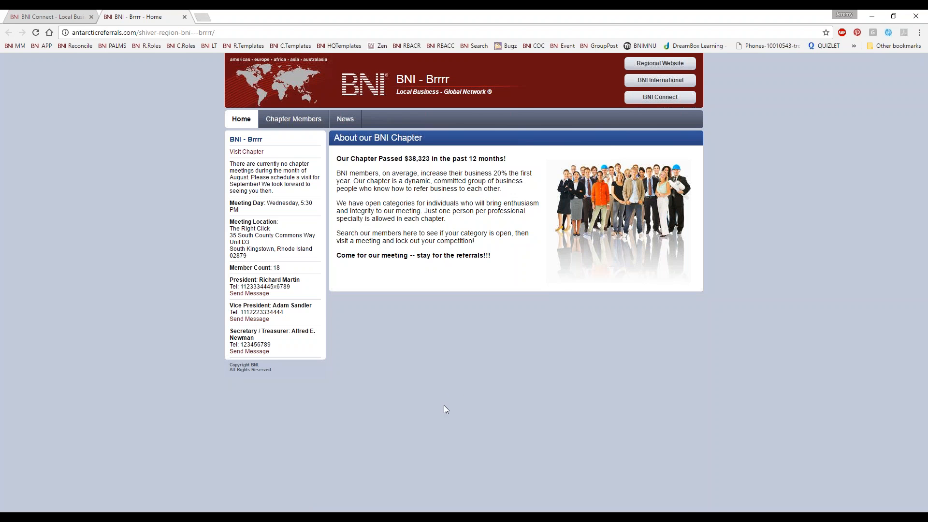
click(184, 17)
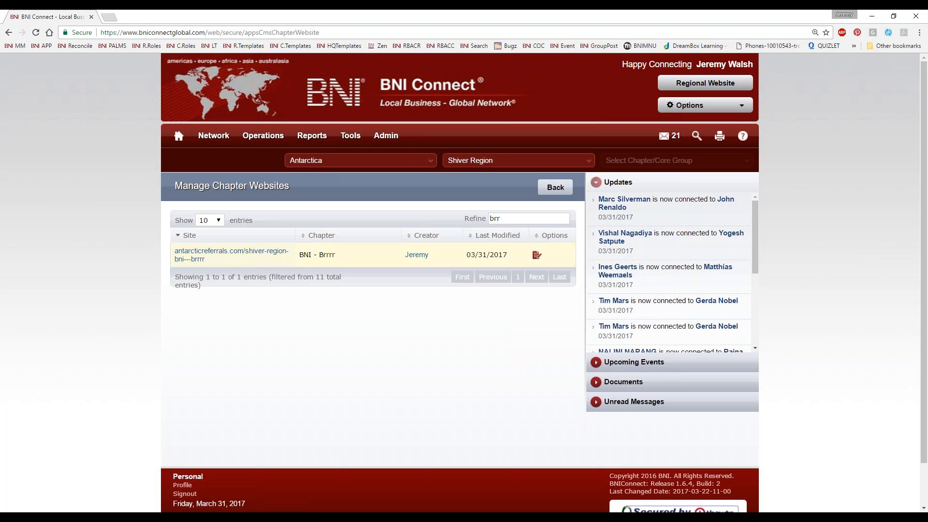
Step: Open the BNI - Brrrr chapter website for editing and launch its live URL
click(537, 255)
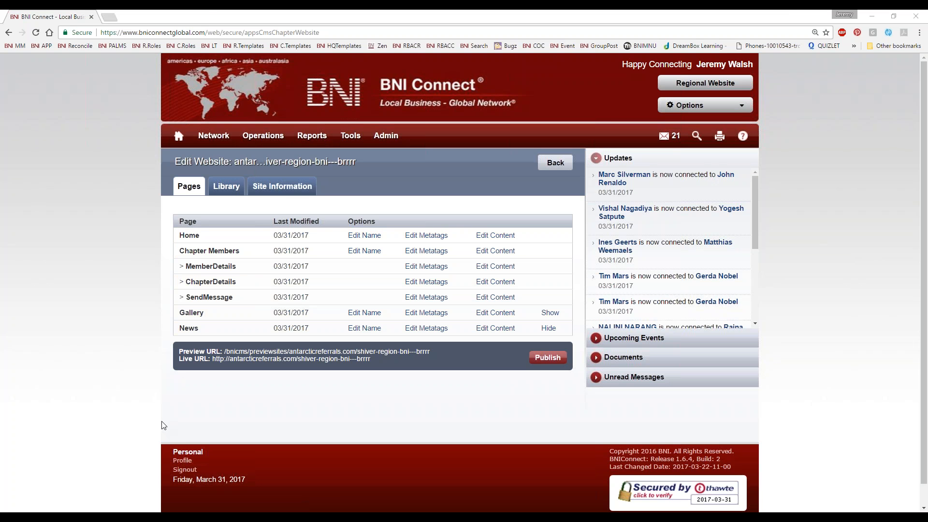
click(257, 360)
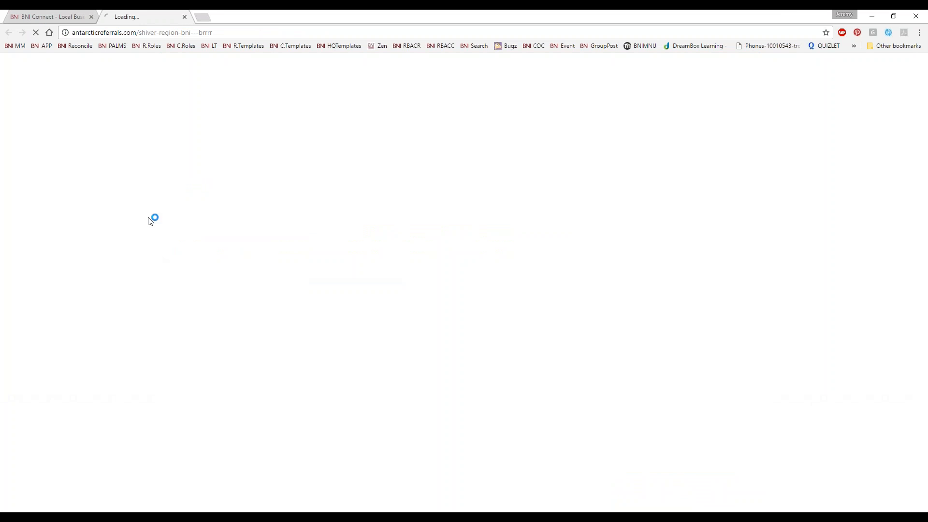
Step: Move the chapter's live site into its own window and open a member's details from the Chapter Members page
drag(141, 17, 392, 99)
drag(219, 20, 524, 61)
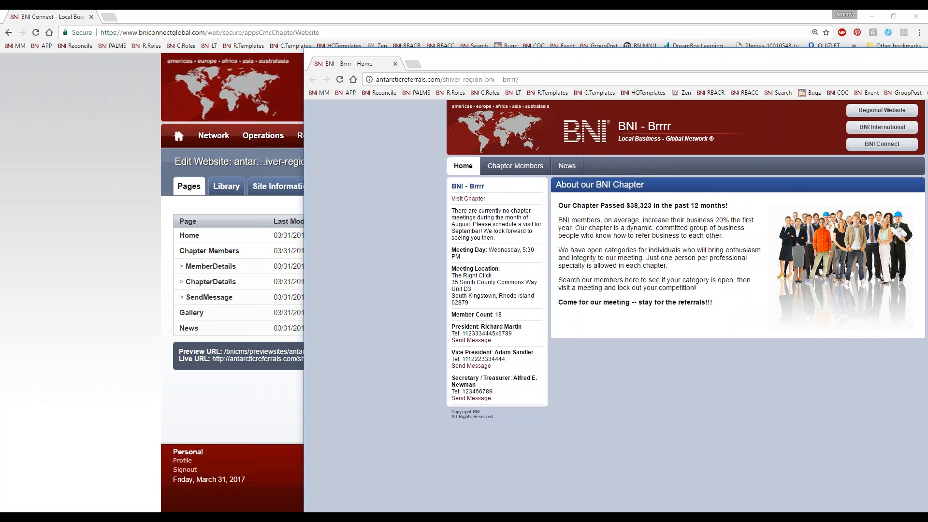
click(515, 166)
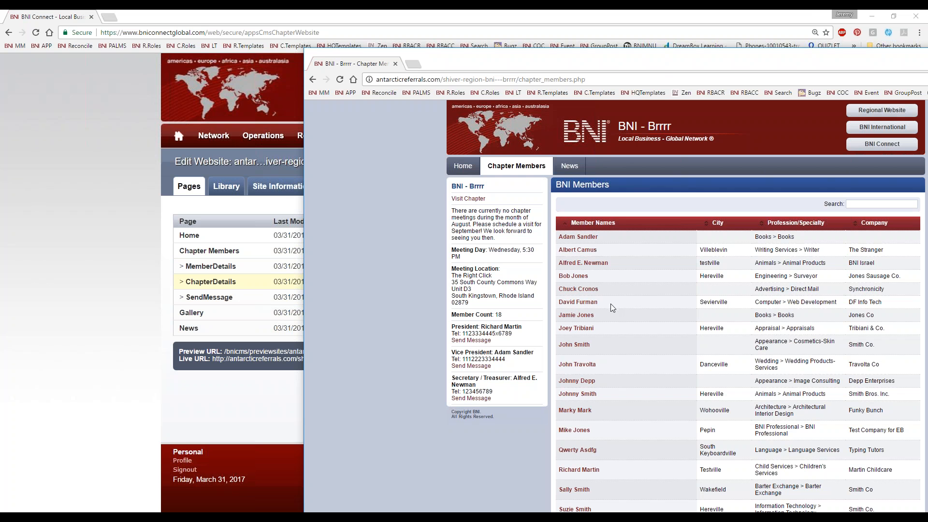
click(578, 264)
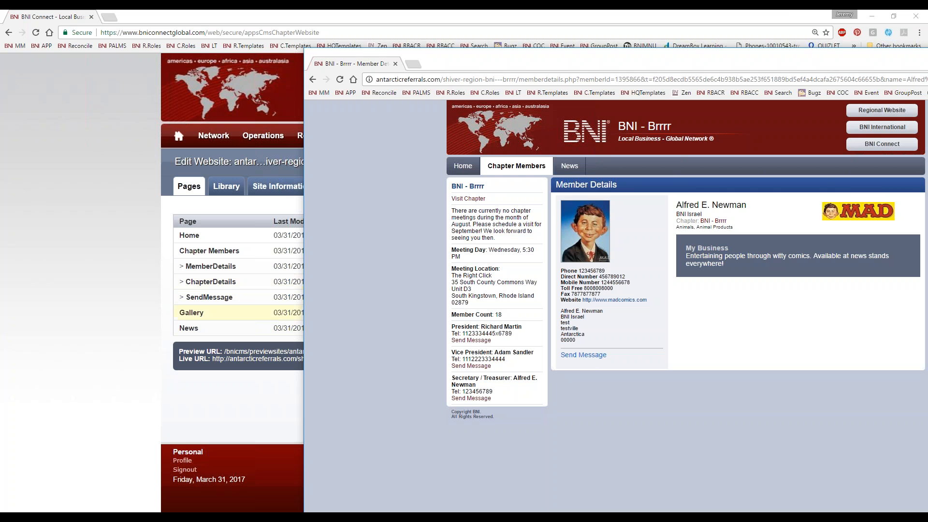
Step: View the member's chapter details page and the Send a Message form, returning to the member details after each
click(707, 222)
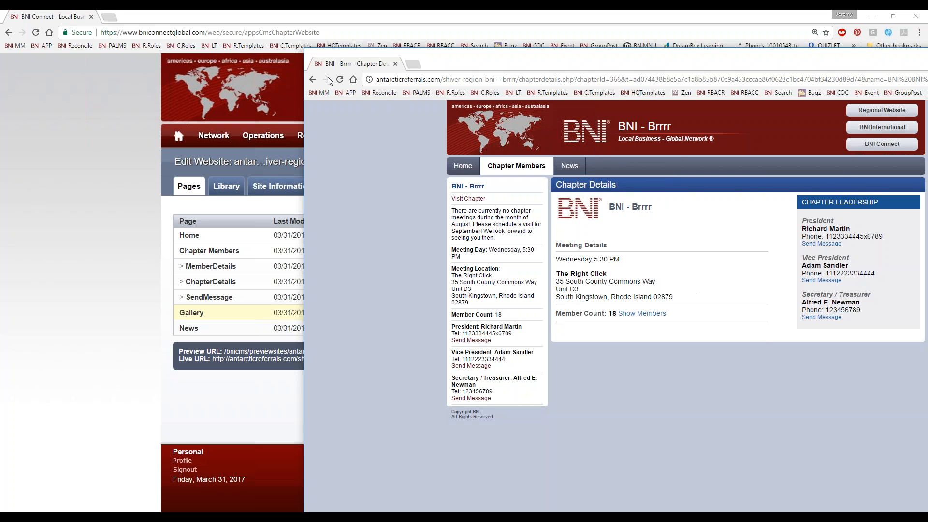
click(312, 80)
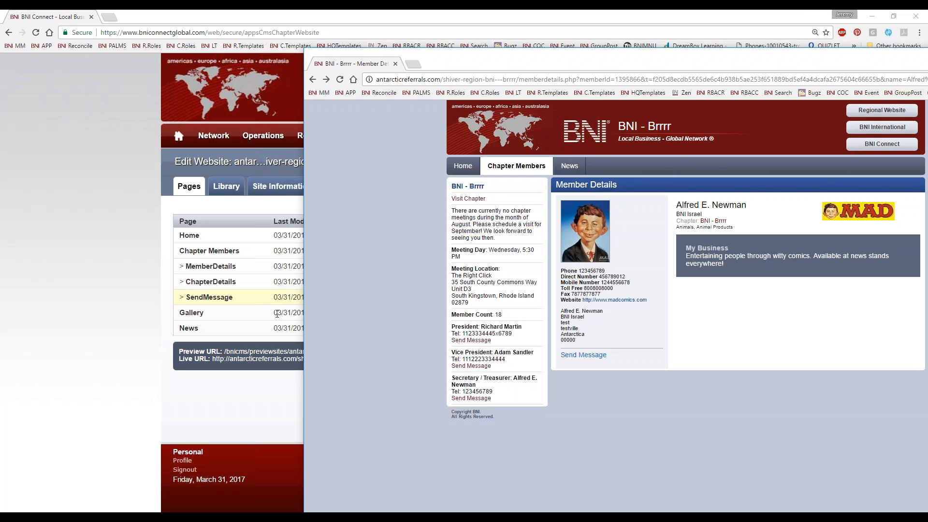
click(576, 357)
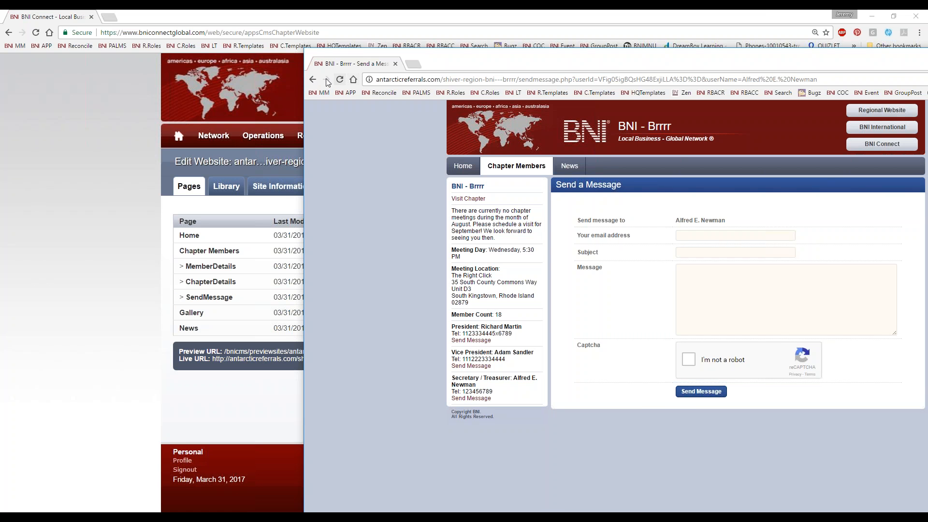
click(313, 80)
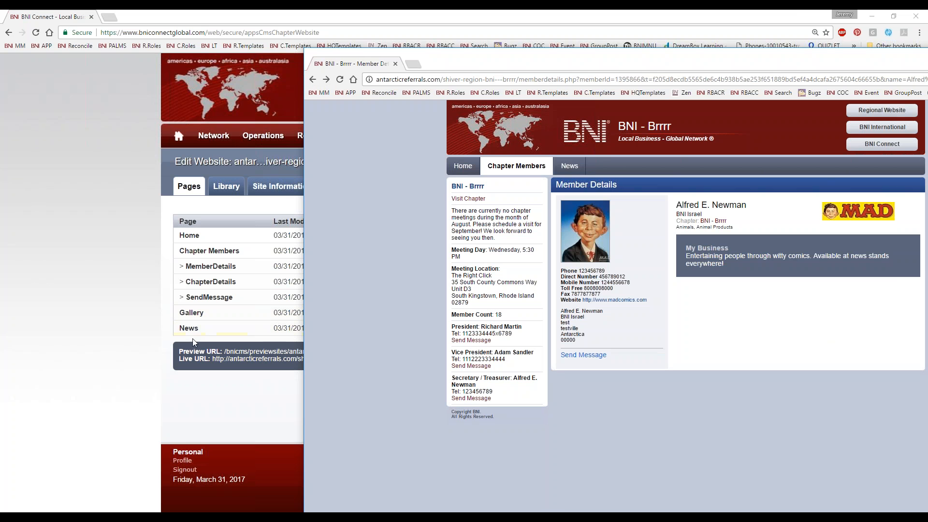
Step: View the live site's News and Chapter Members pages and return to the CMS window
click(569, 169)
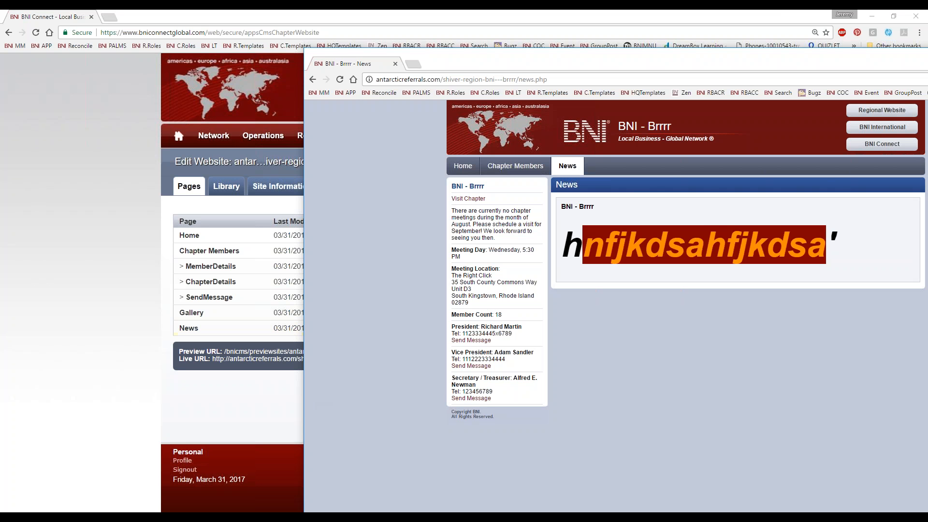
click(567, 166)
click(515, 165)
click(283, 424)
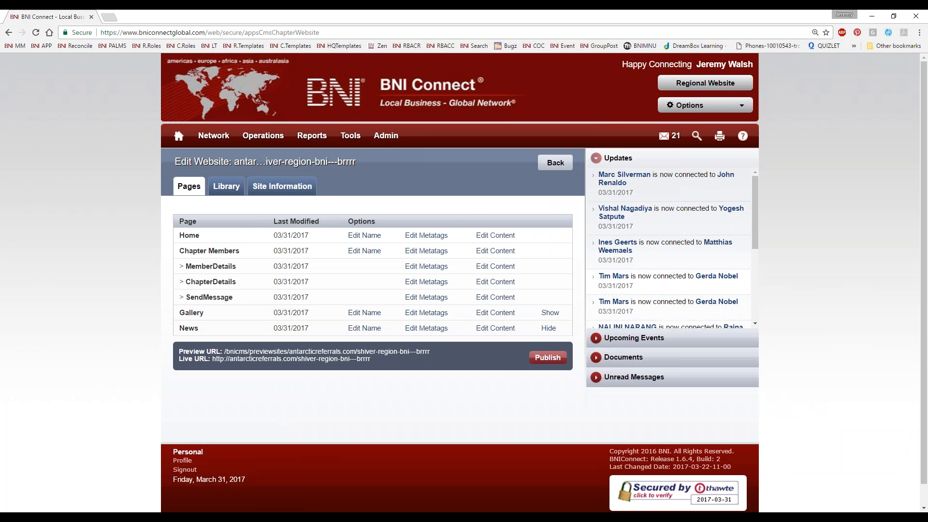
Step: Set the hidden Gallery page to Show in the chapter website's page list and submit the change
drag(180, 313, 201, 316)
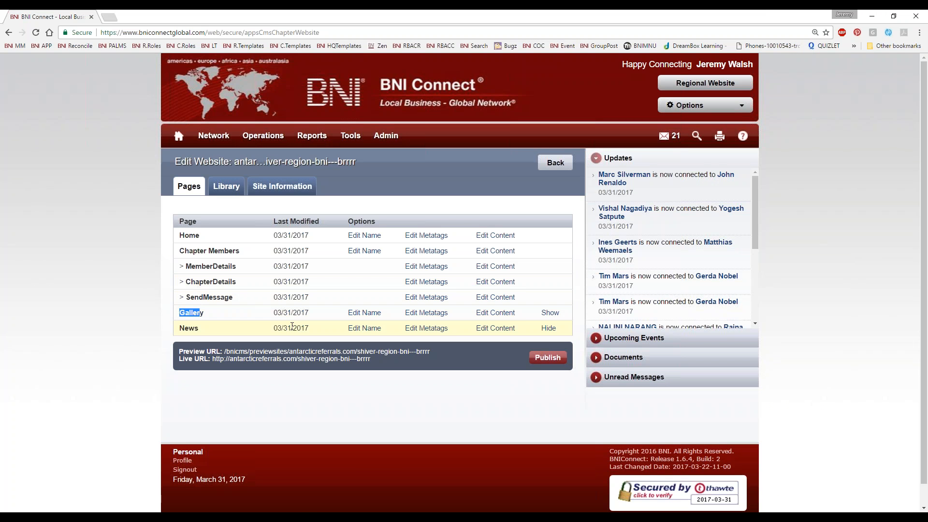
click(549, 313)
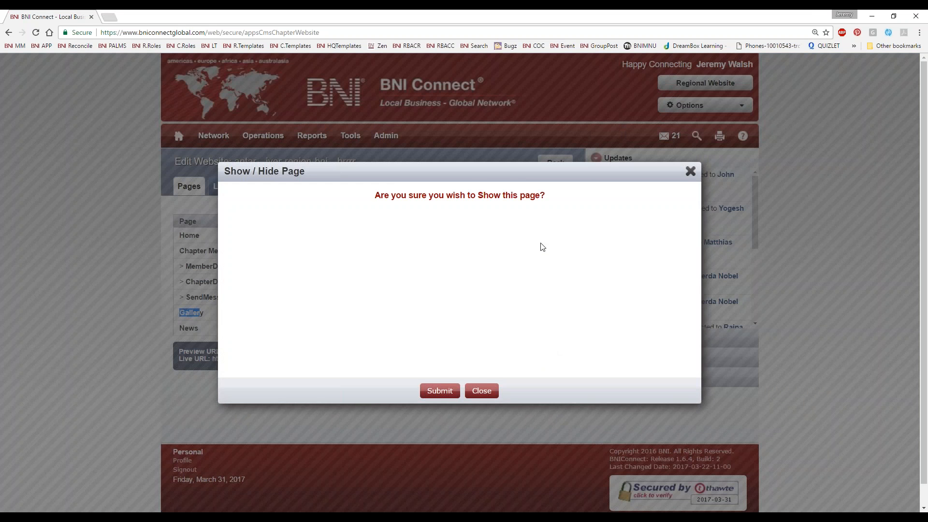
click(438, 390)
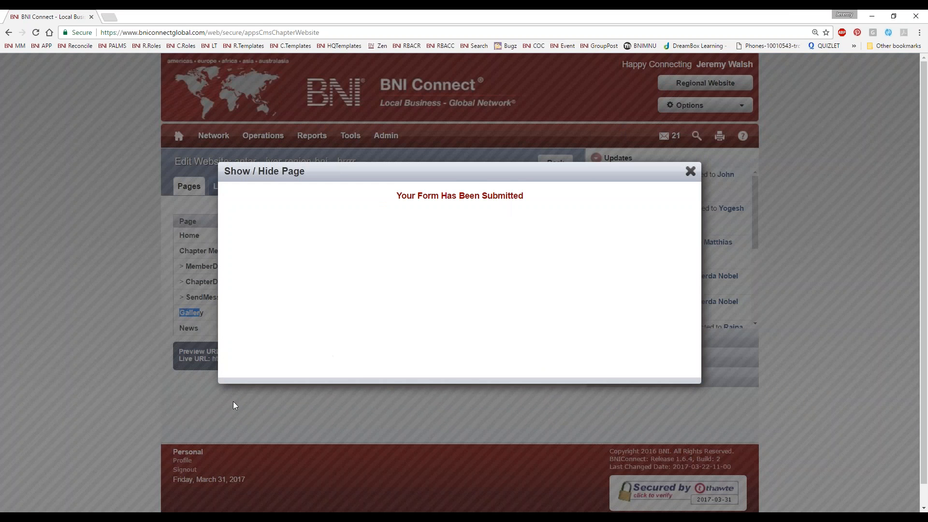
Step: Bring the live chapter site's window forward to check its page navigation and return to the CMS page list
click(72, 517)
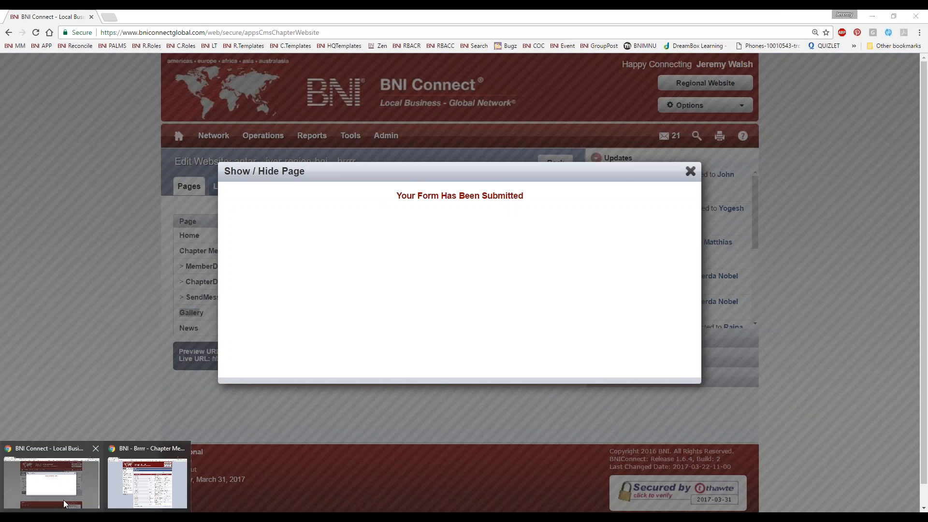
click(69, 454)
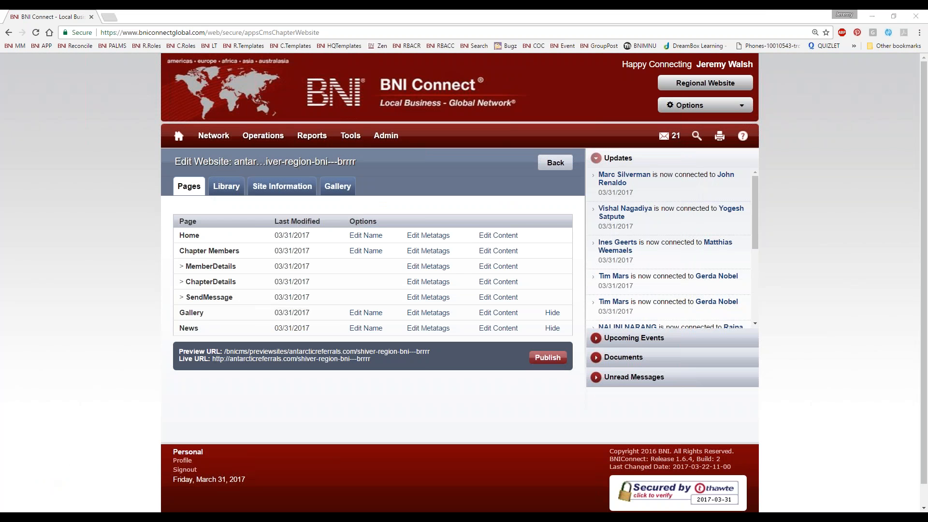
click(124, 489)
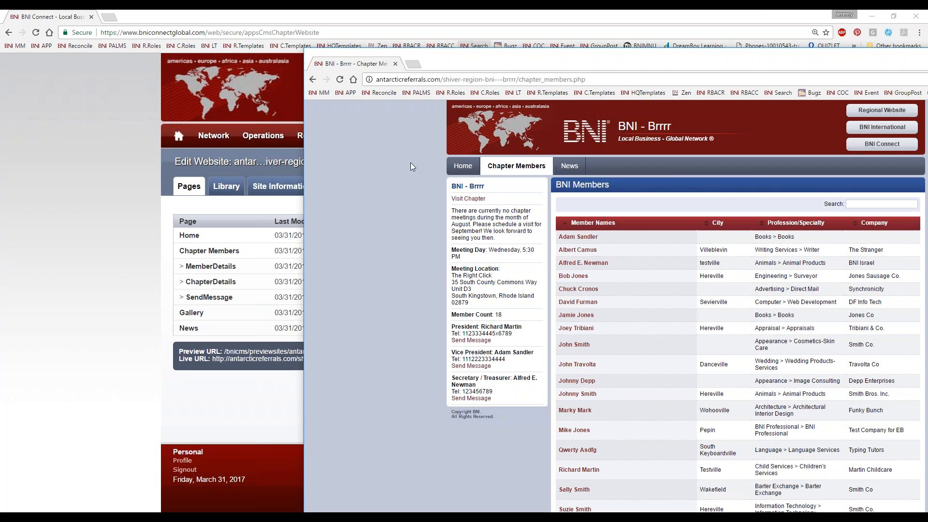
click(428, 192)
drag(521, 59, 454, 55)
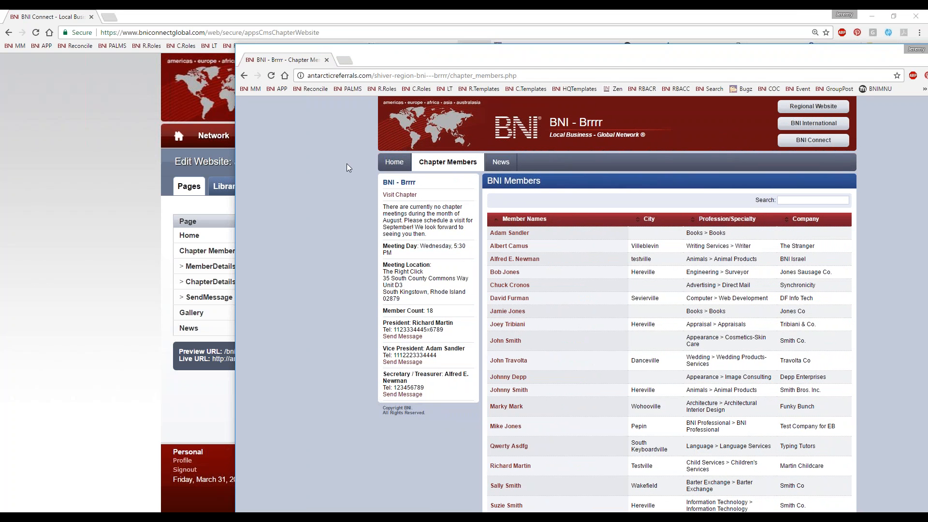
click(93, 187)
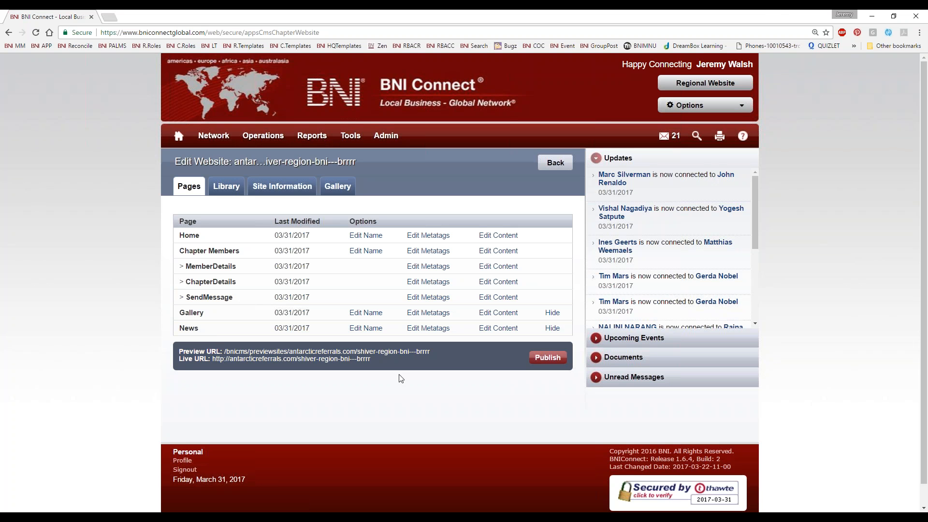
Step: Compare the navigation of the website's preview and live versions and close both
click(310, 352)
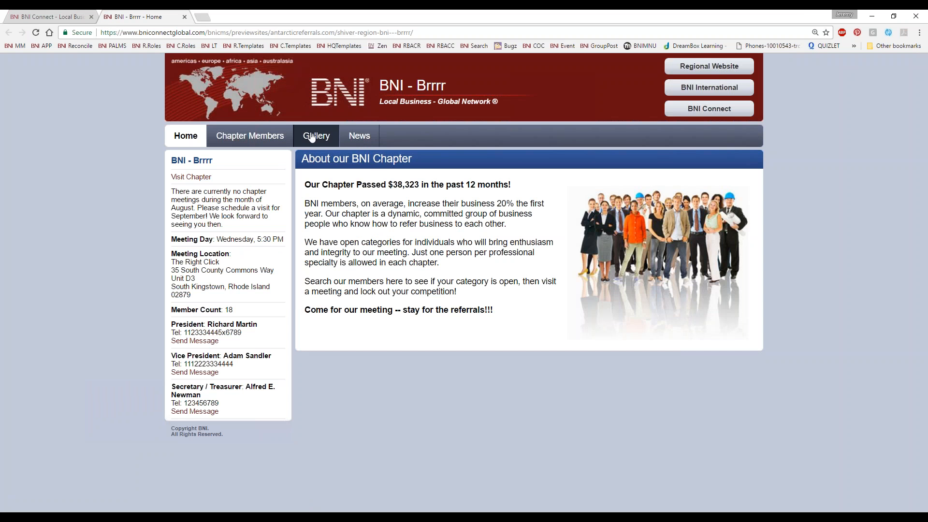
click(59, 14)
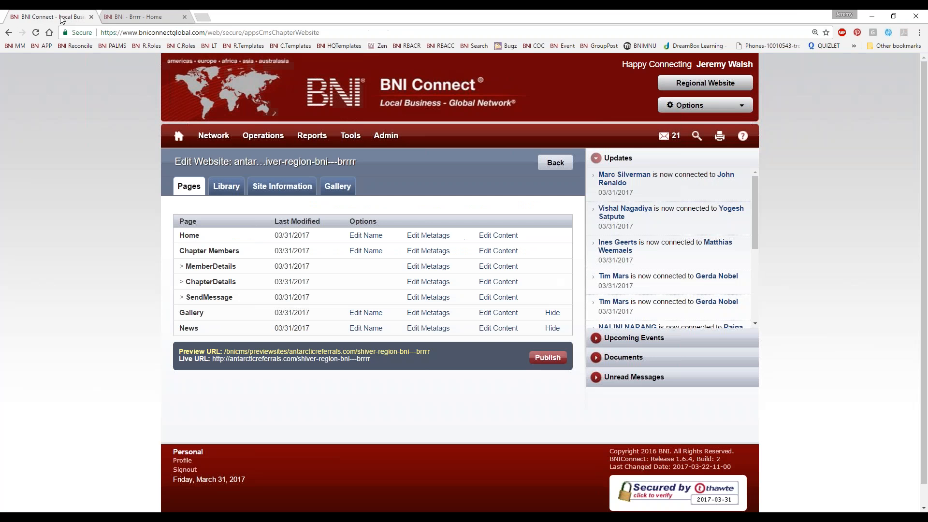
click(285, 360)
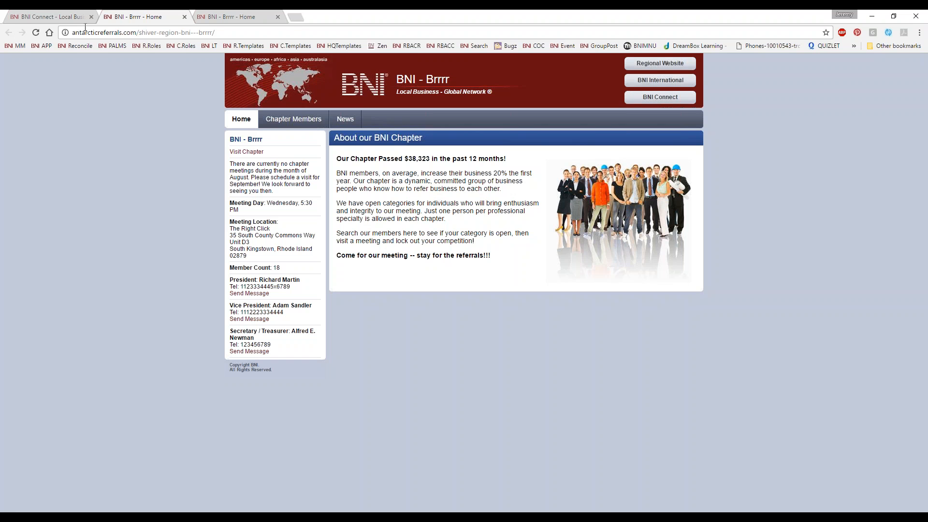
click(185, 17)
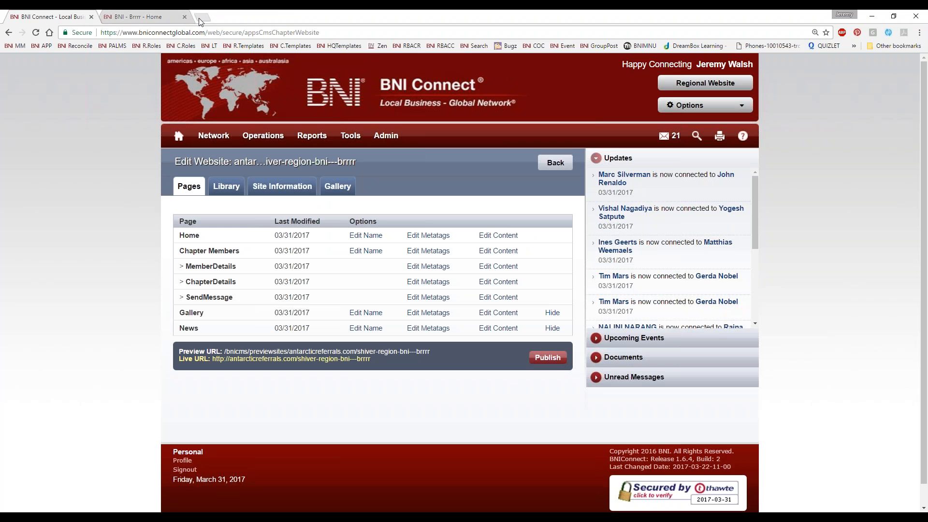
click(184, 17)
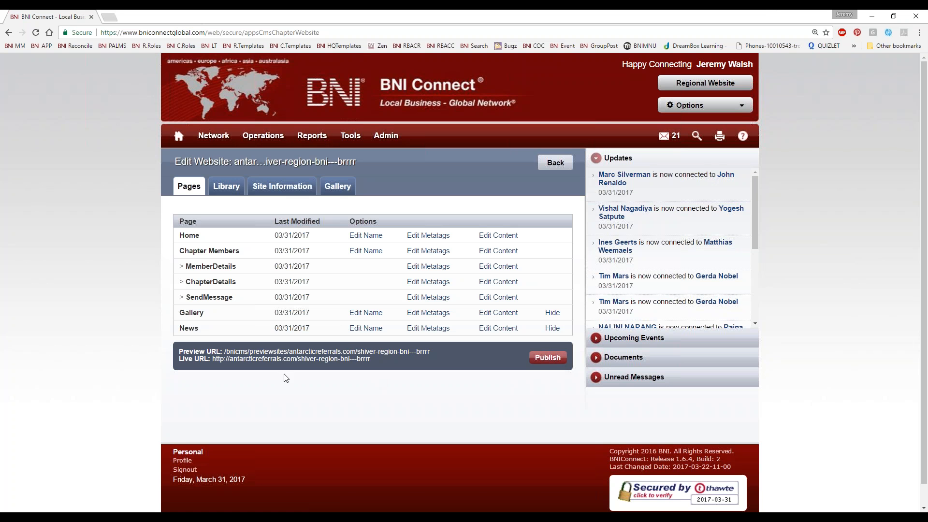
Step: Publish the chapter website, check its live URL for the Gallery page and close the live site
click(548, 359)
click(244, 360)
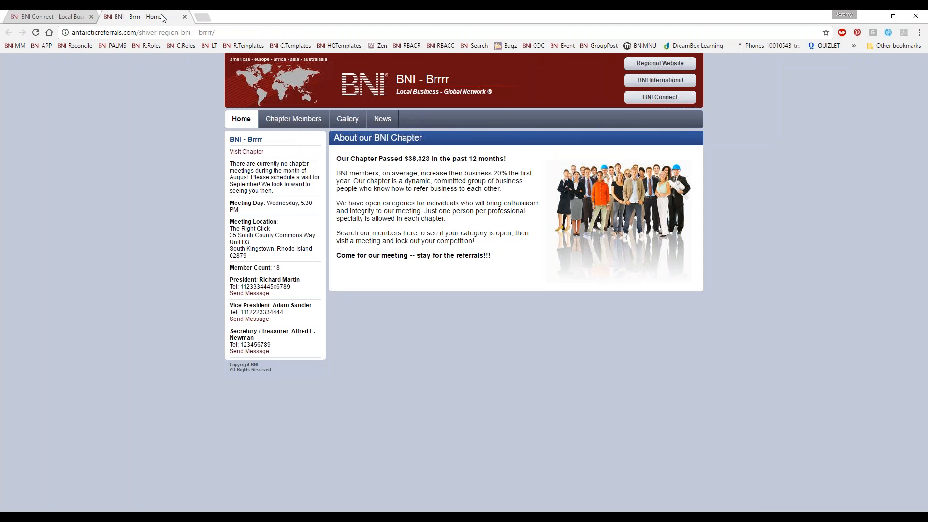
click(185, 18)
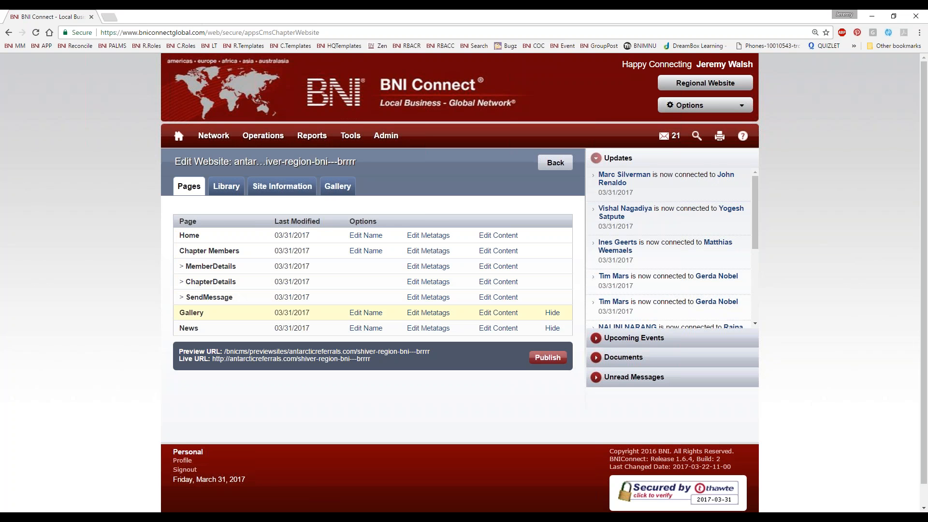
Step: Start an image upload to the chapter website's library and browse to the TRCLogos folder
click(225, 187)
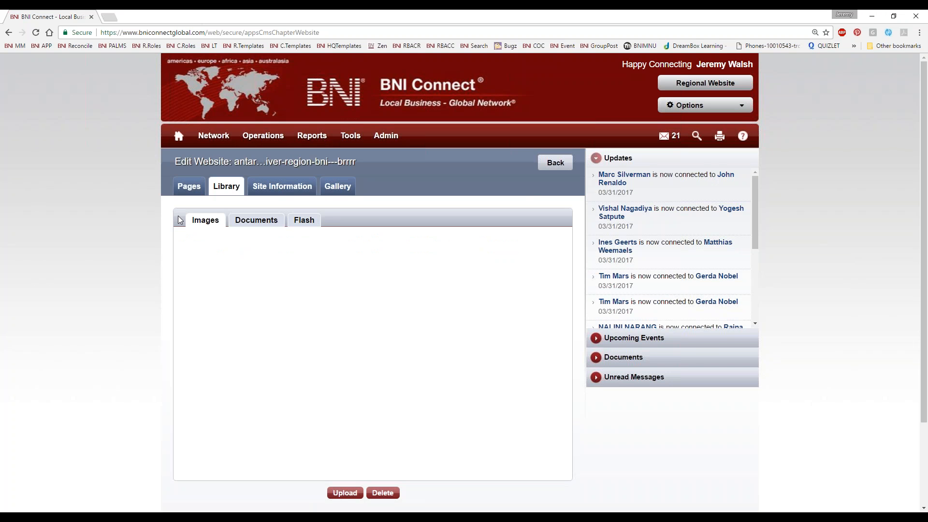
scroll(120, 266, down, 2)
scroll(116, 266, up, 1)
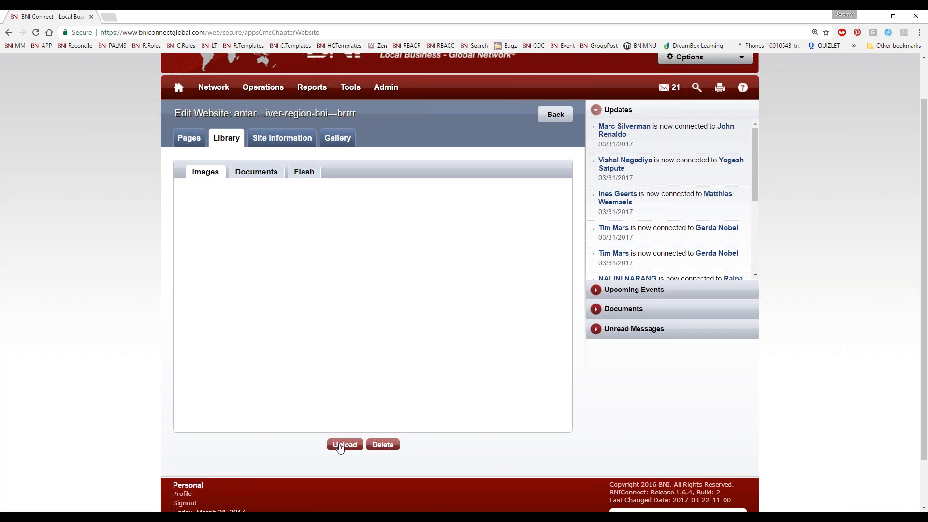
click(341, 445)
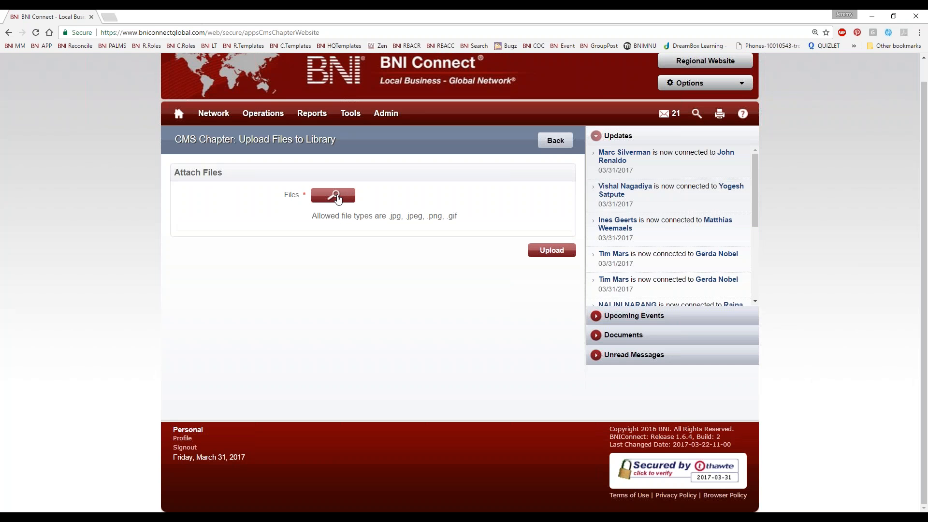
click(340, 199)
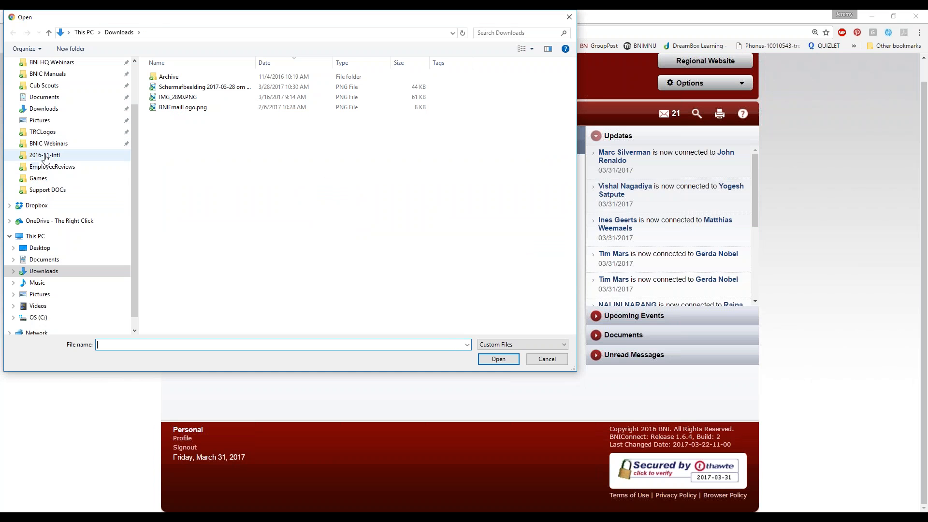
click(42, 132)
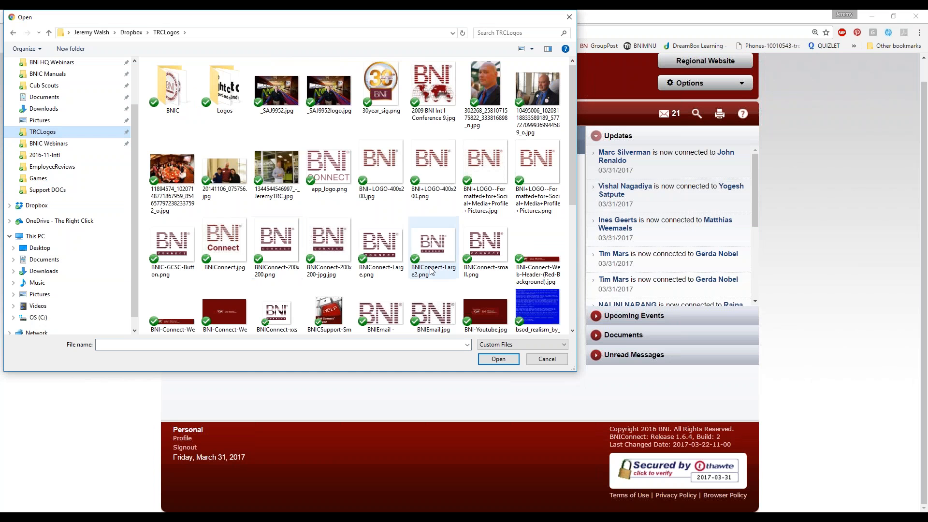
Step: Attach BNIConnect-200x200.png, gcsc.png and Help.jpg and upload them to the image library
scroll(345, 293, down, 3)
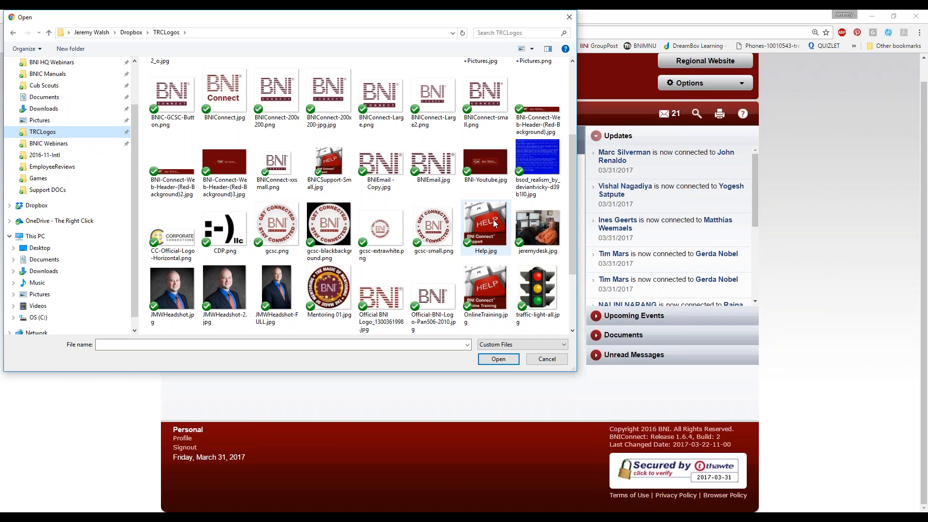
click(434, 227)
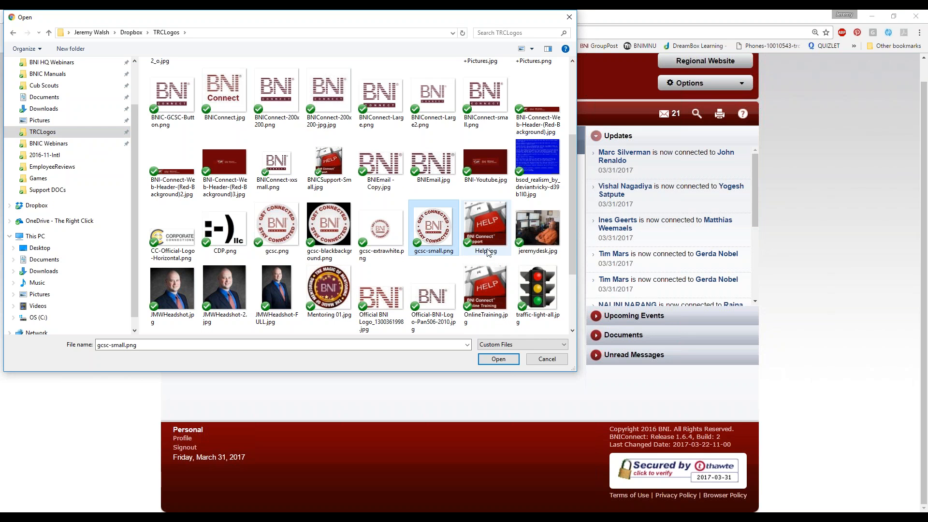
click(277, 238)
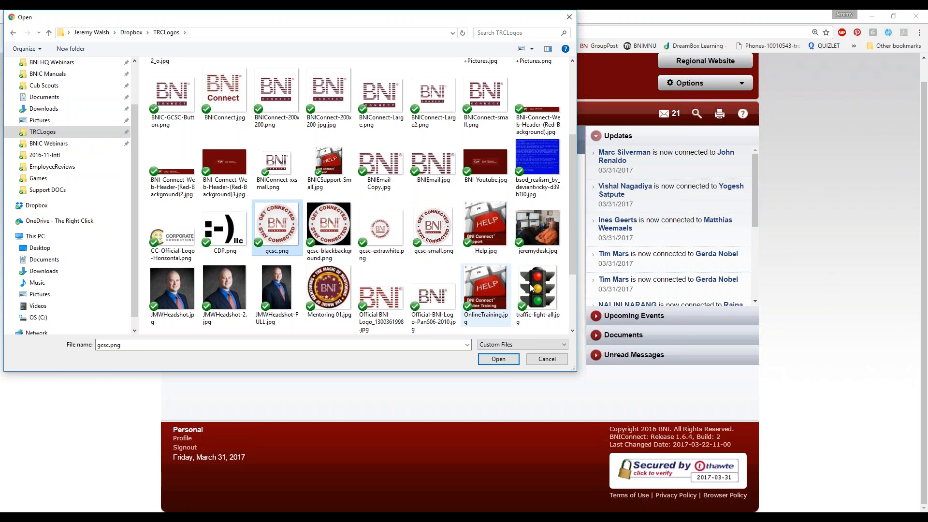
ctrl+click(491, 227)
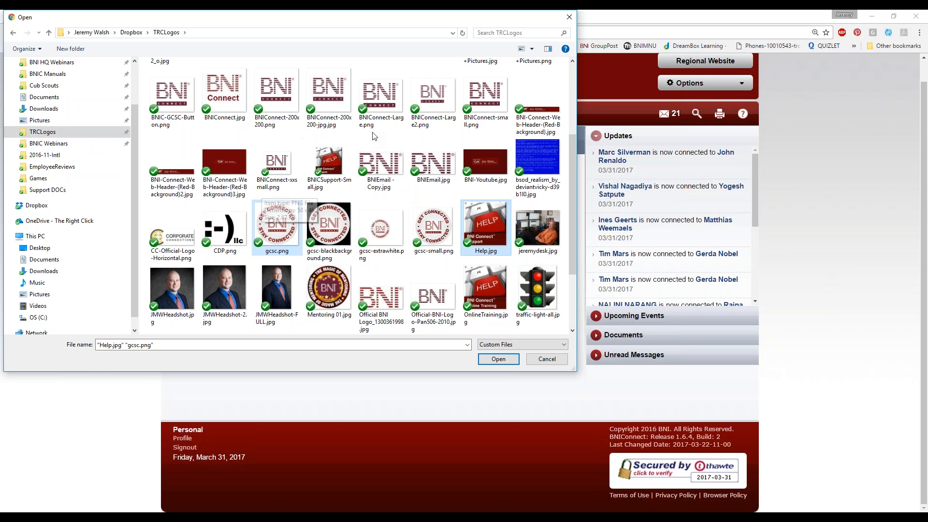
ctrl+click(275, 94)
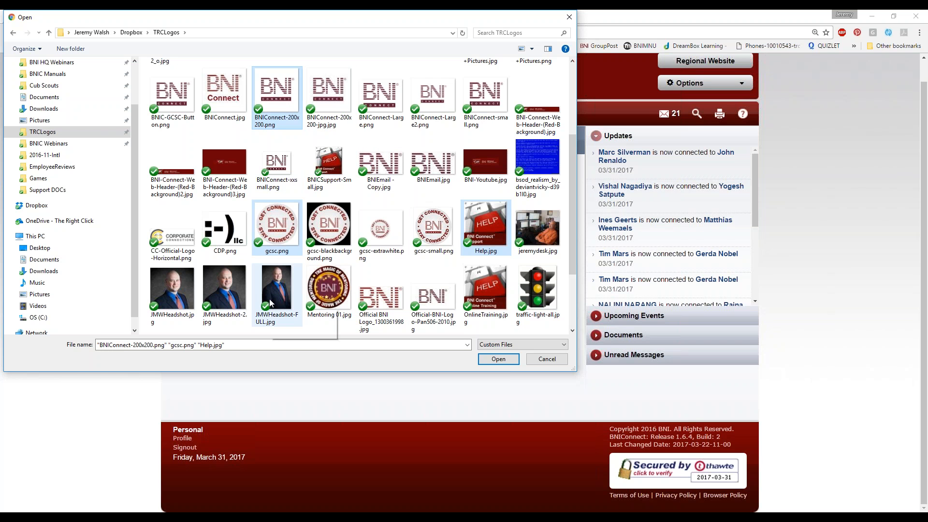
click(498, 359)
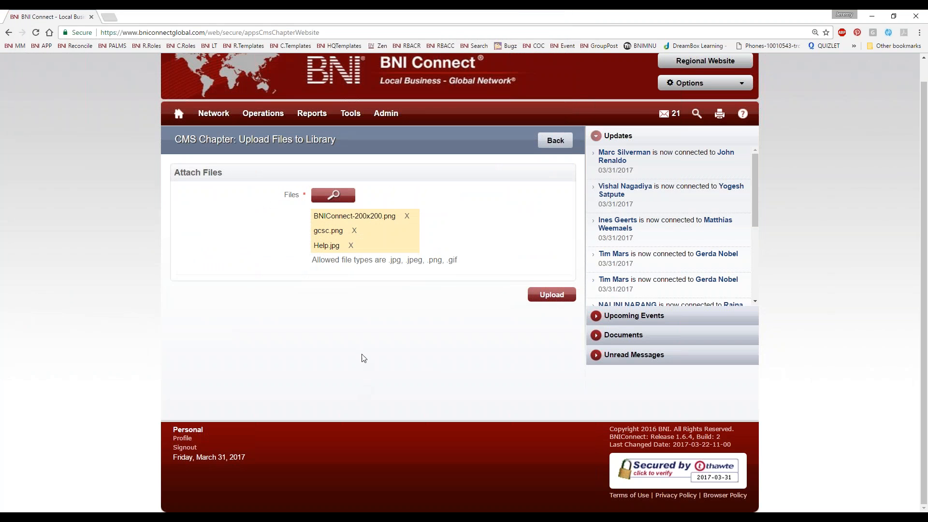
click(546, 296)
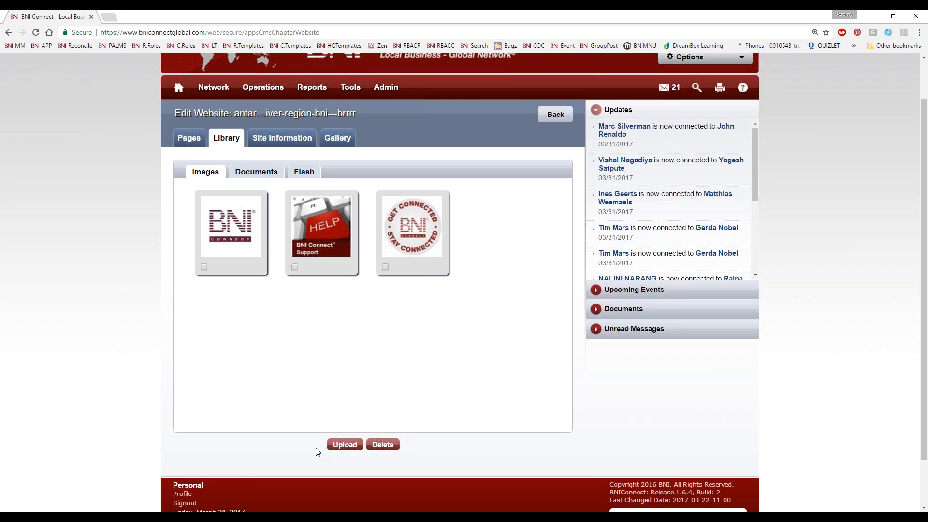
Step: Mark the Get Connected Stay Connected logo in the image library and check the library's Documents and Flash sections
click(385, 267)
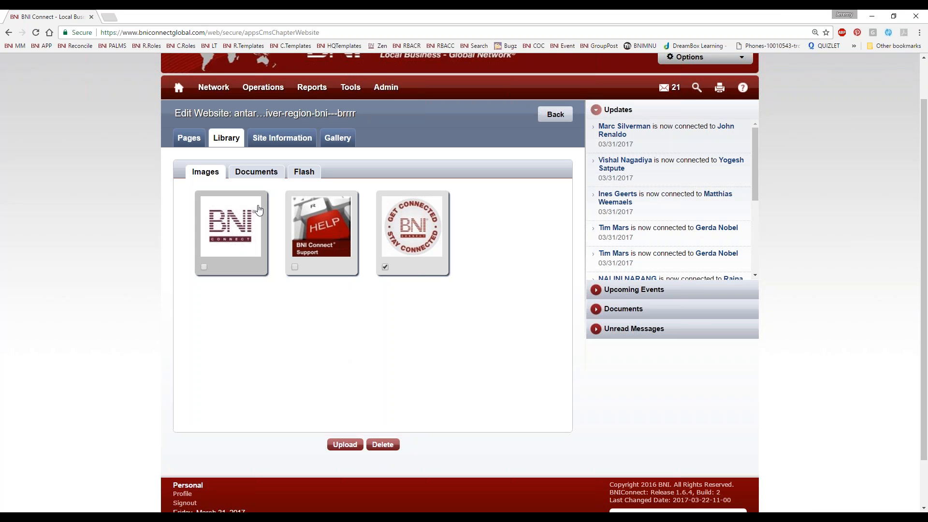
click(257, 172)
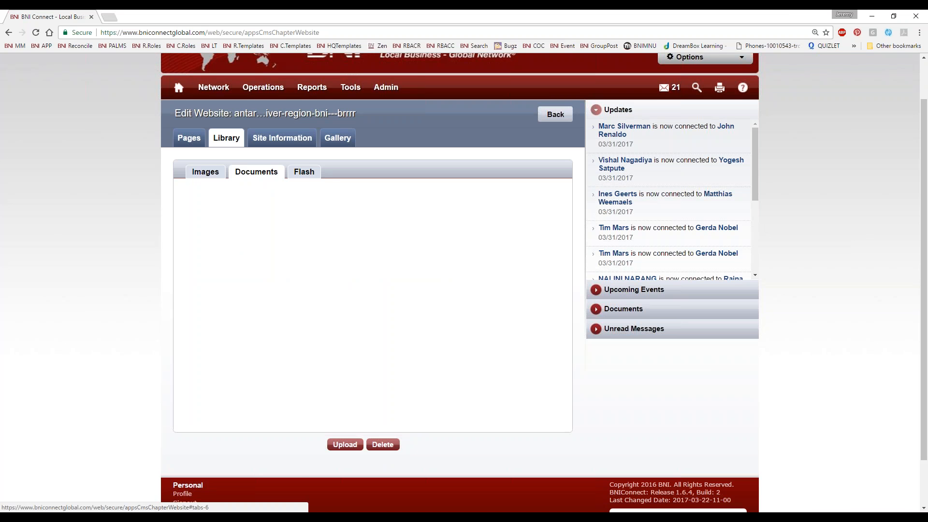
click(303, 172)
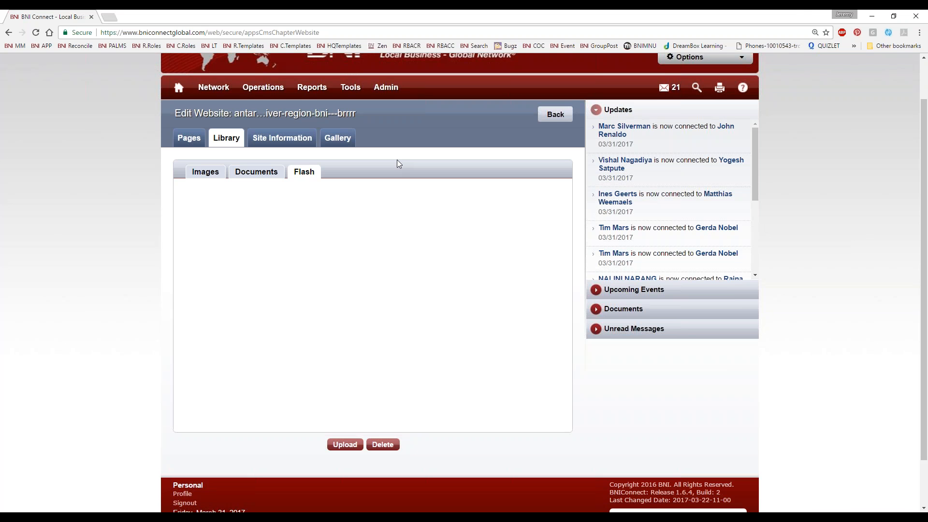
click(206, 175)
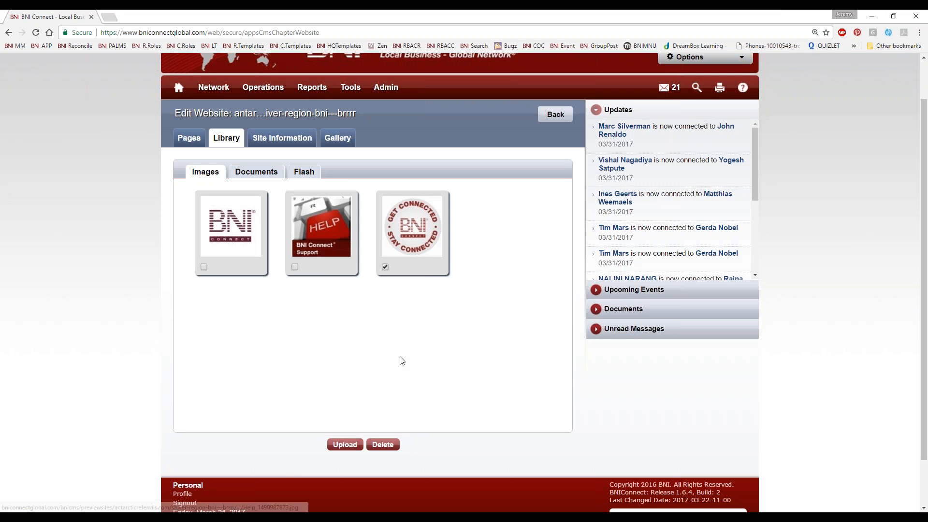
Step: Try brrr as the Chapter Folder Name in the website's site information, without saving the change
click(271, 139)
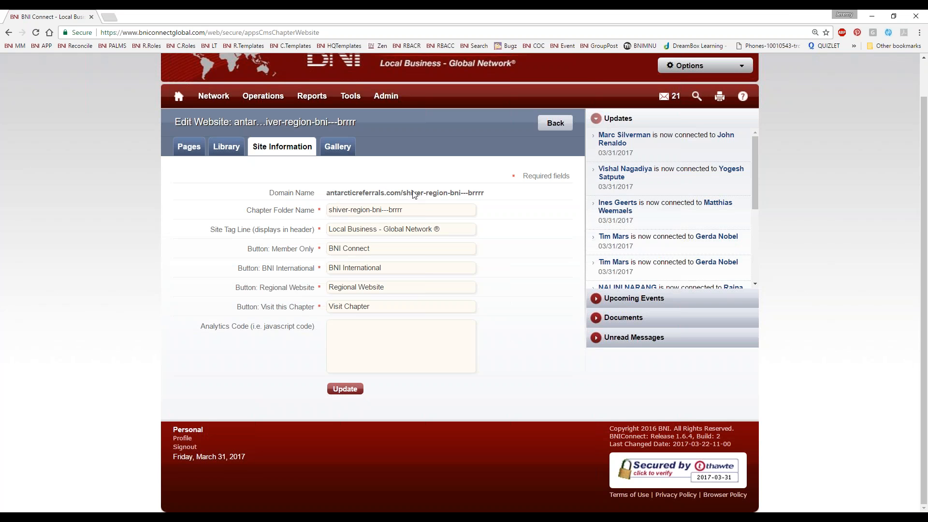
drag(488, 195, 403, 199)
click(408, 205)
drag(418, 211, 188, 203)
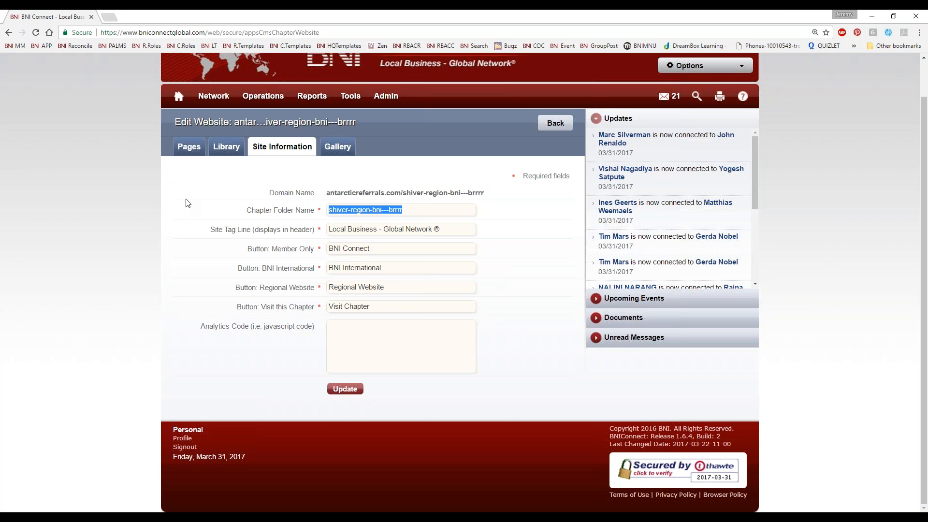
text(brrrchapter)
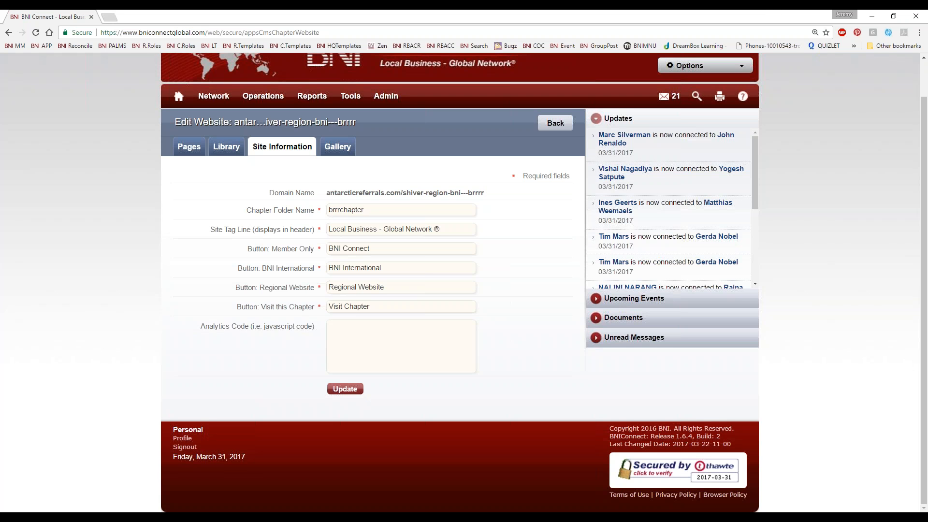
key(BackSpace)
key(BackSpace)
key(BackSpace)
key(BackSpace)
key(BackSpace)
key(BackSpace)
key(BackSpace)
click(357, 337)
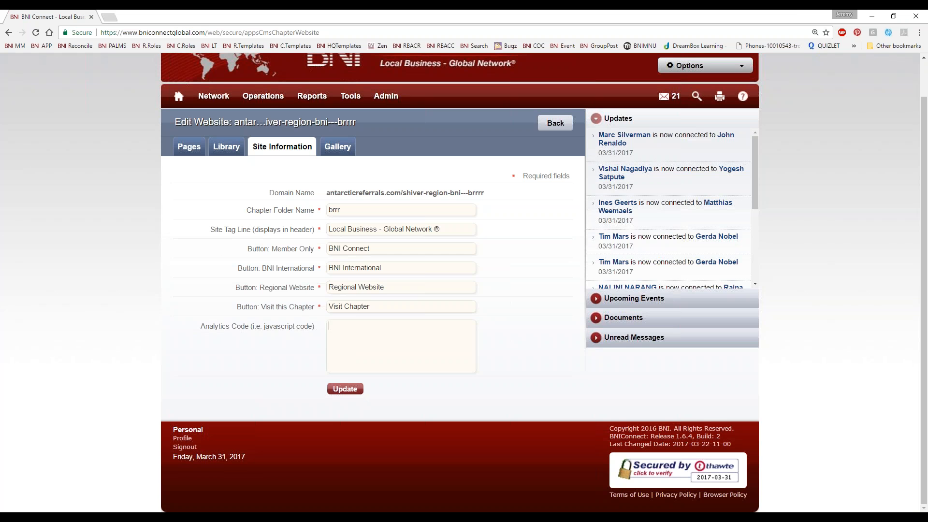
Step: Add a gallery album named PICTURES with the description Pretty Picture
click(344, 149)
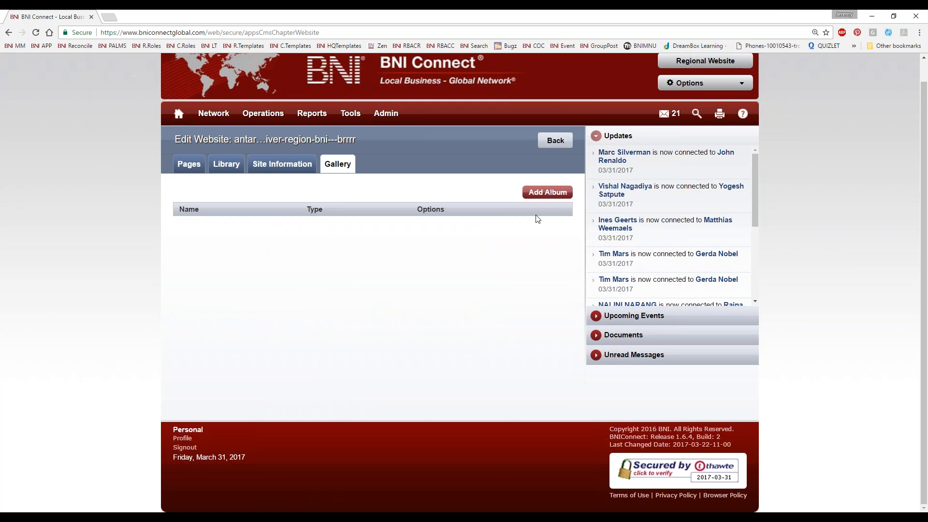
click(547, 193)
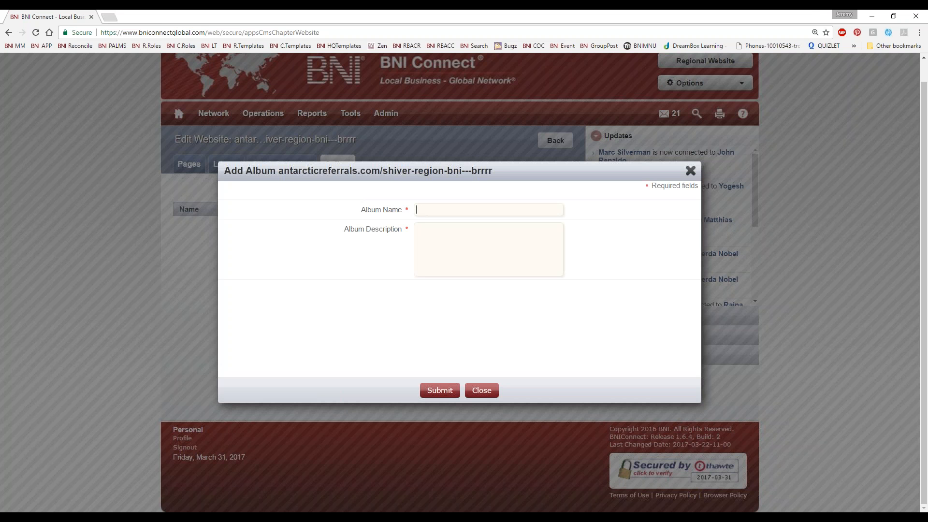
text(PICTR)
key(BackSpace)
text(URES)
key(Tab)
text(Pretty Picture)
click(432, 390)
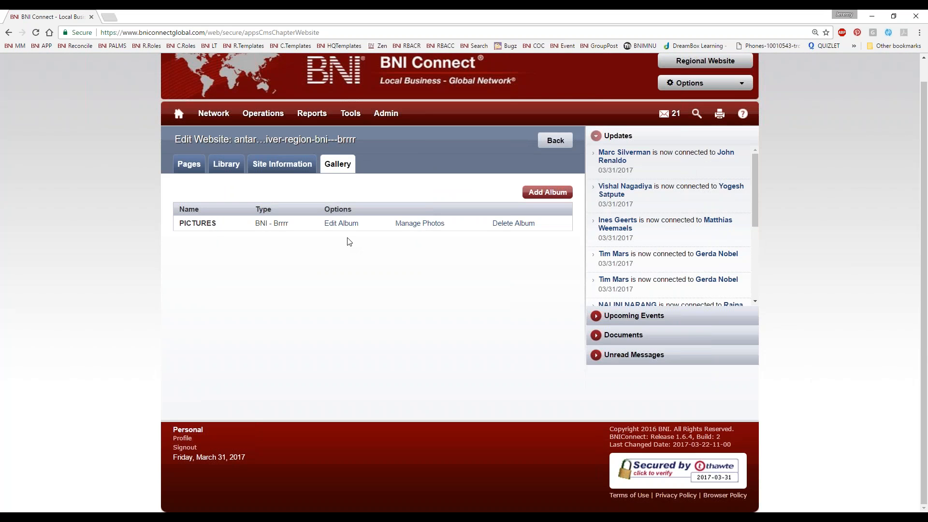
Step: Upload the banquet photo whose file name starts with 11894574 to the PICTURES album, titled Hong Kong Dinner
click(417, 225)
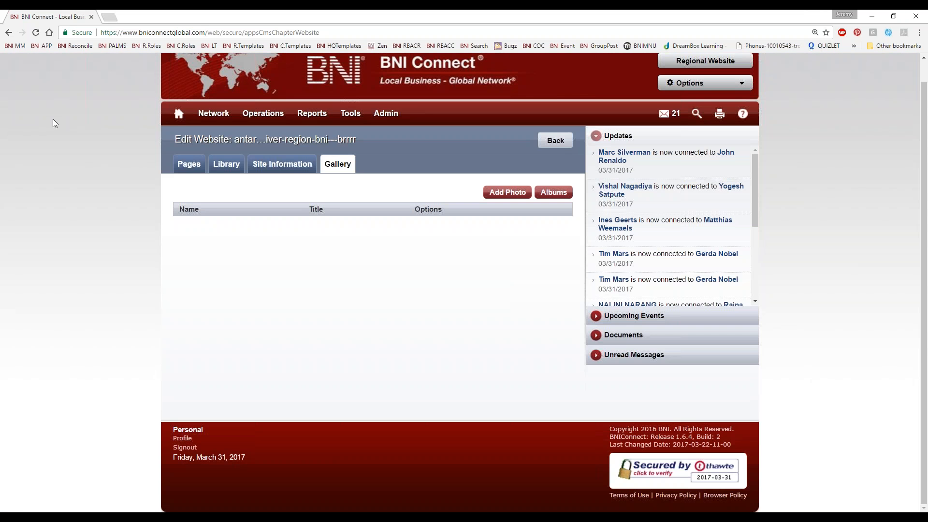
click(508, 193)
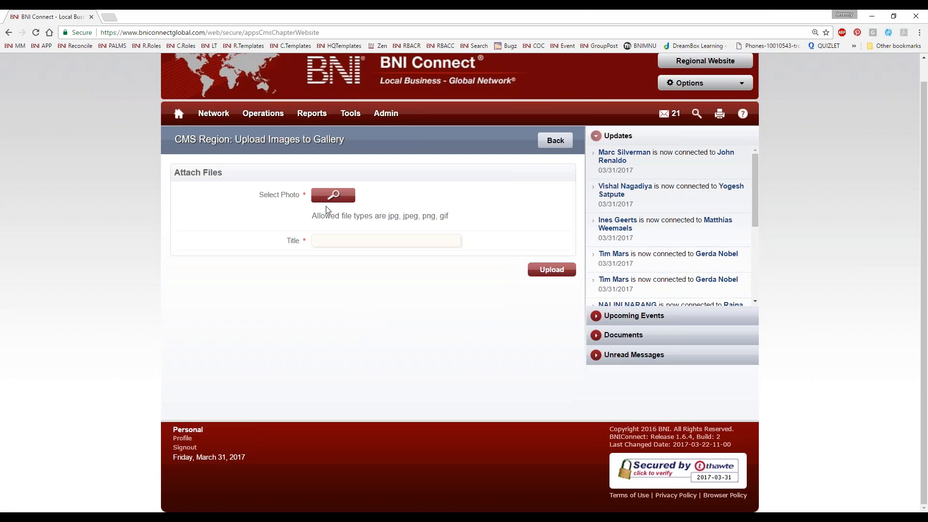
click(333, 196)
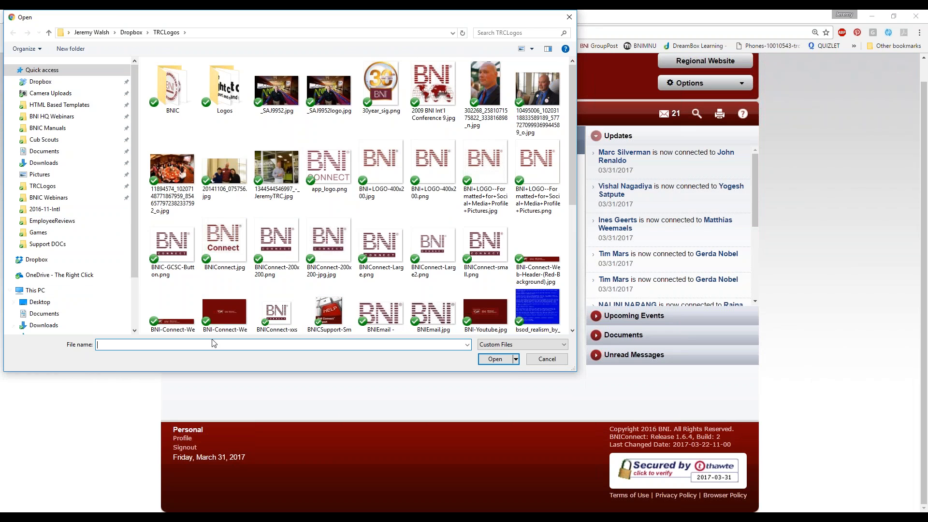
double_click(153, 192)
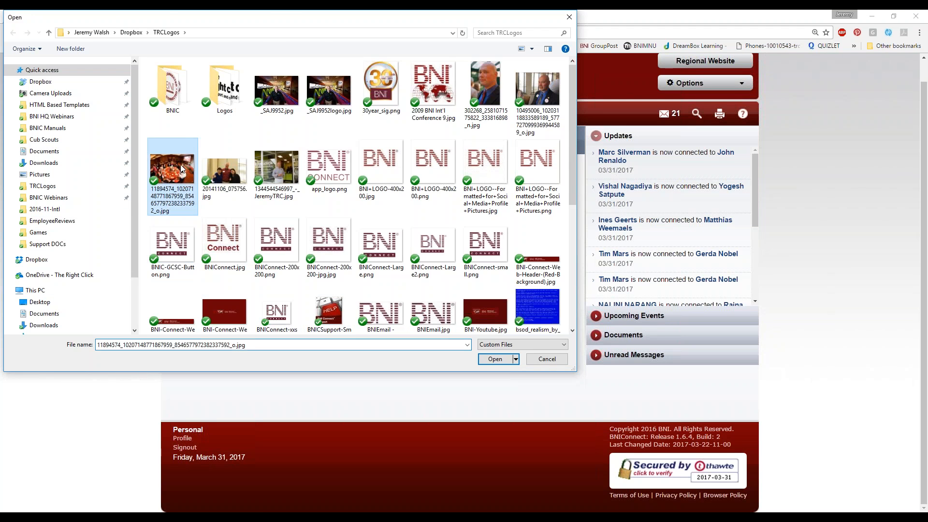
click(337, 259)
text(Hong Kon)
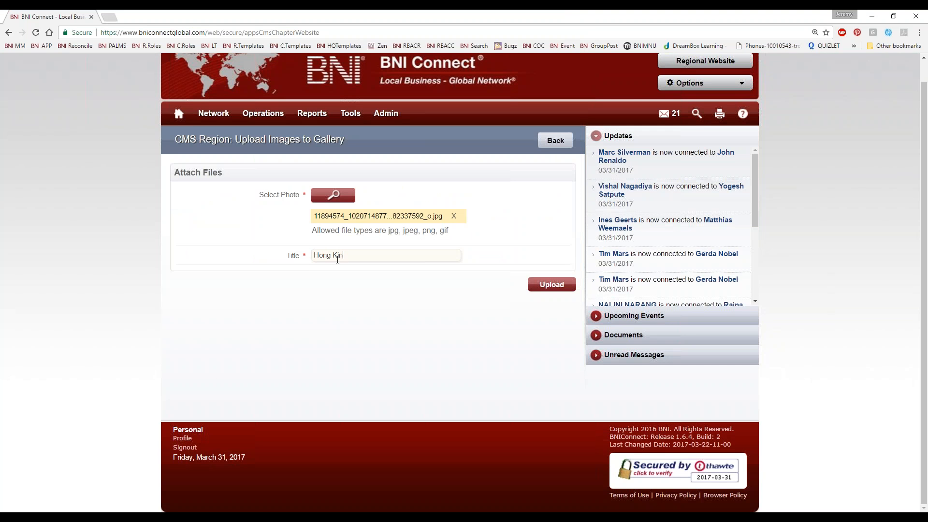
text(g Dinner)
click(538, 284)
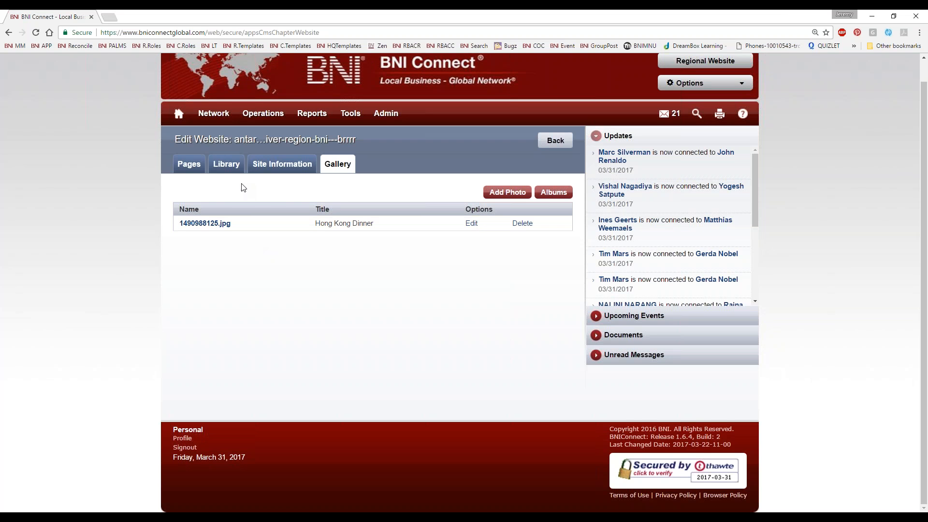
Step: Rename the website's Gallery page to Pictures of Our Chapter
click(198, 168)
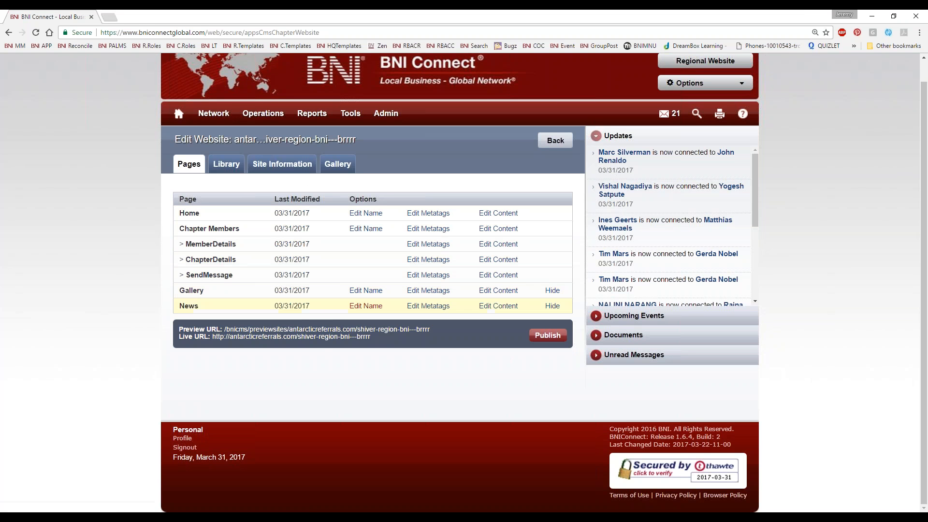
click(370, 291)
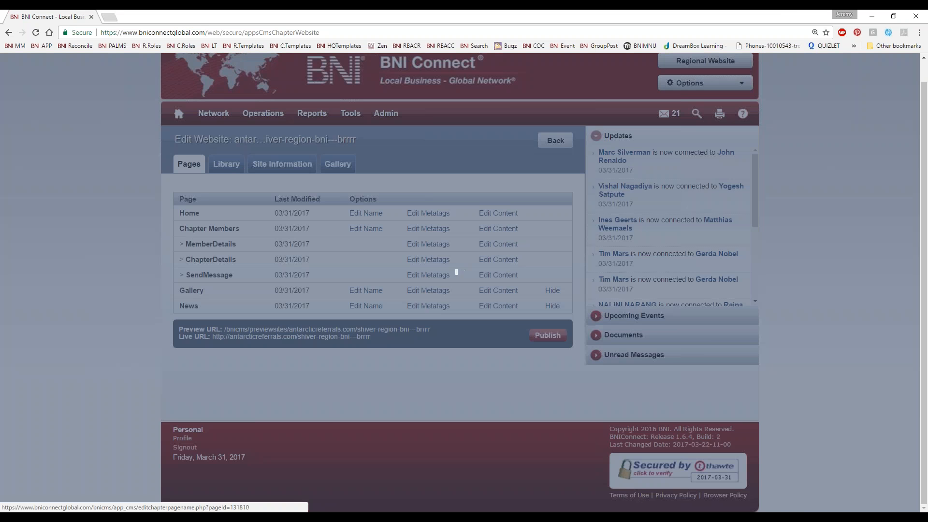
key(ctrl+a)
text(Pictures of Our Chapter!)
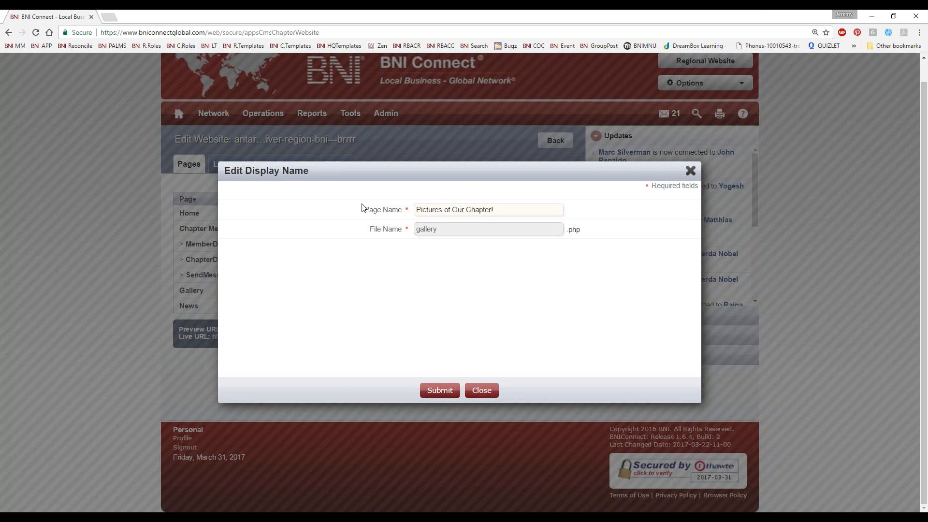
key(BackSpace)
click(431, 387)
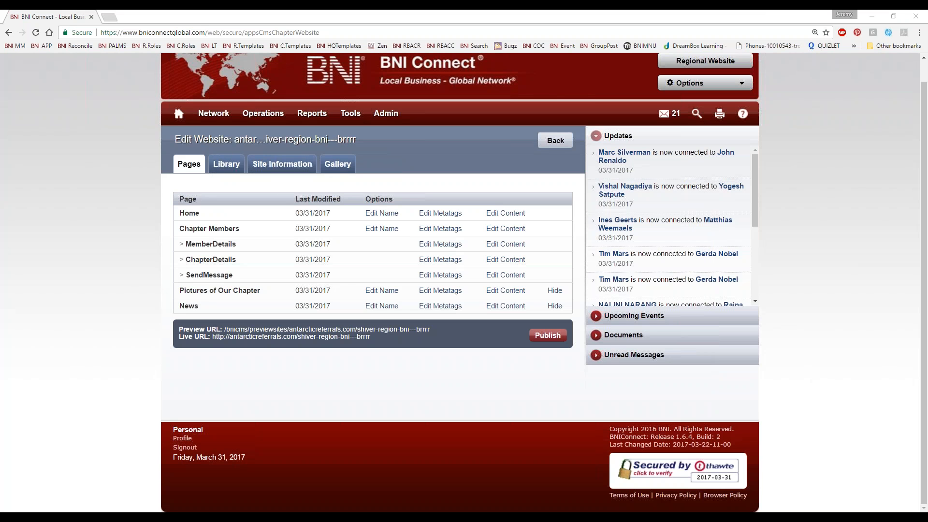
Step: Publish the chapter website, view the uploaded photo in the live site's PICTURES album and close the live site
click(547, 335)
click(285, 337)
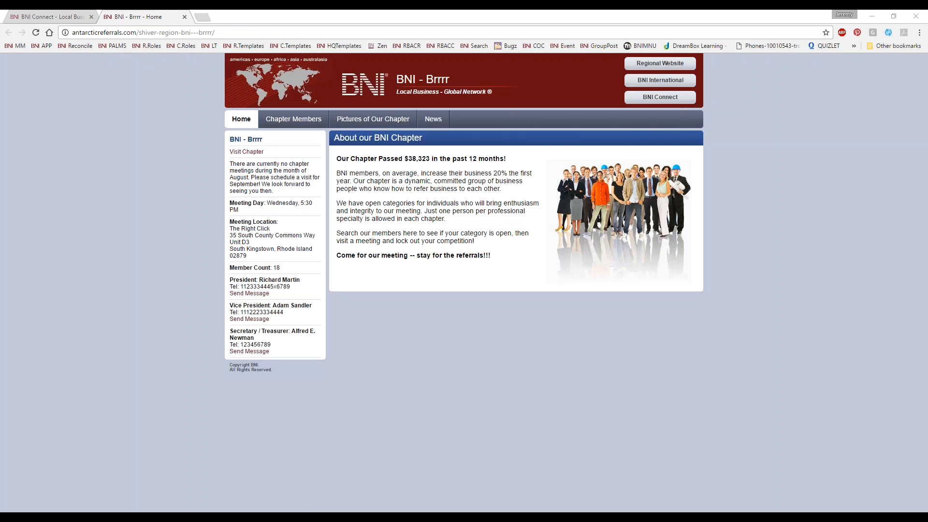
click(358, 119)
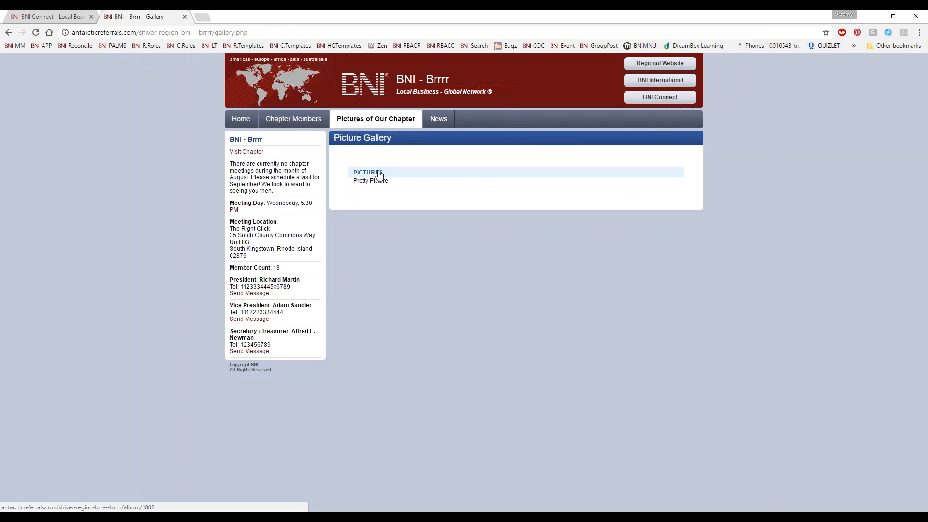
click(363, 174)
click(378, 204)
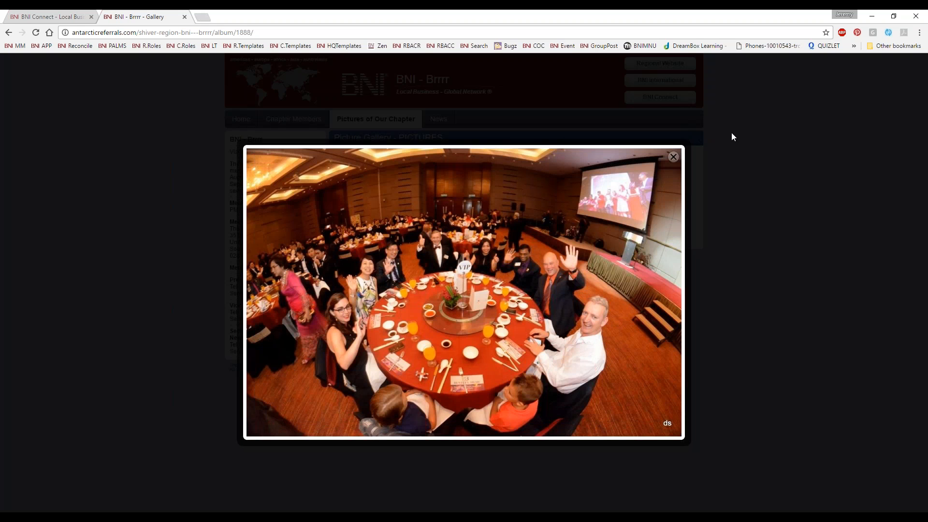
click(673, 157)
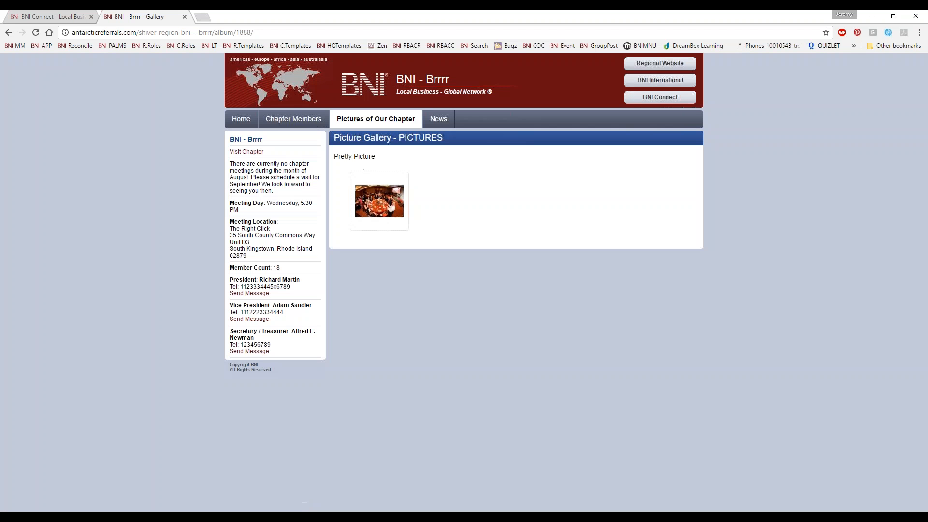
key(ctrl+w)
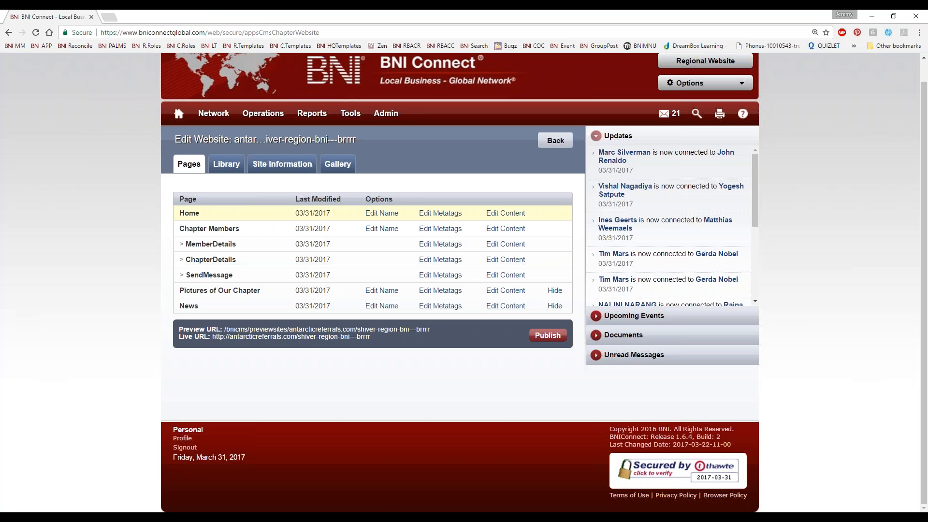
Step: Review the Home page's metatags and its content editor window, closing both without changes
click(443, 215)
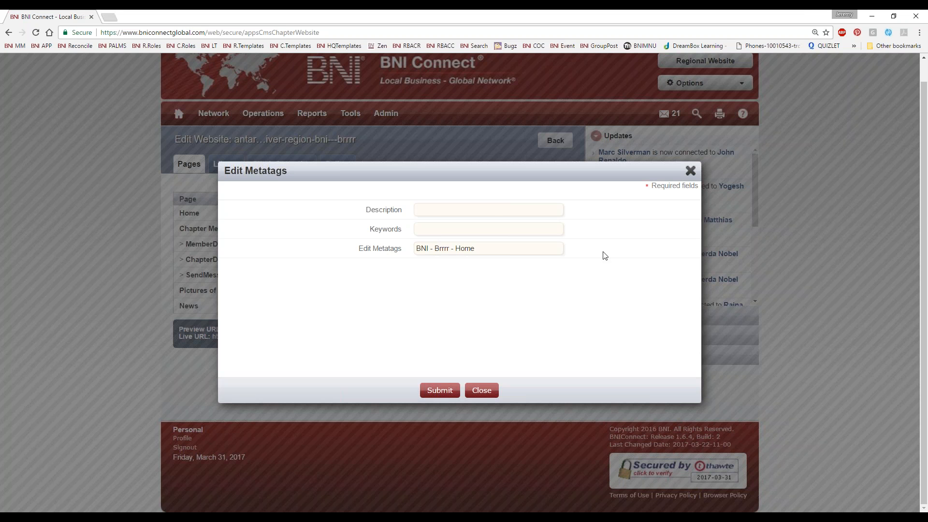
click(691, 170)
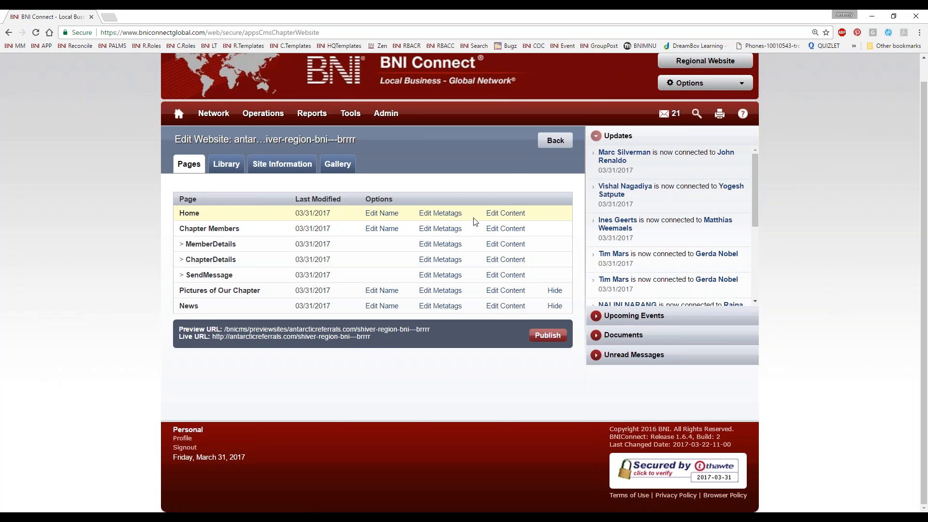
click(501, 218)
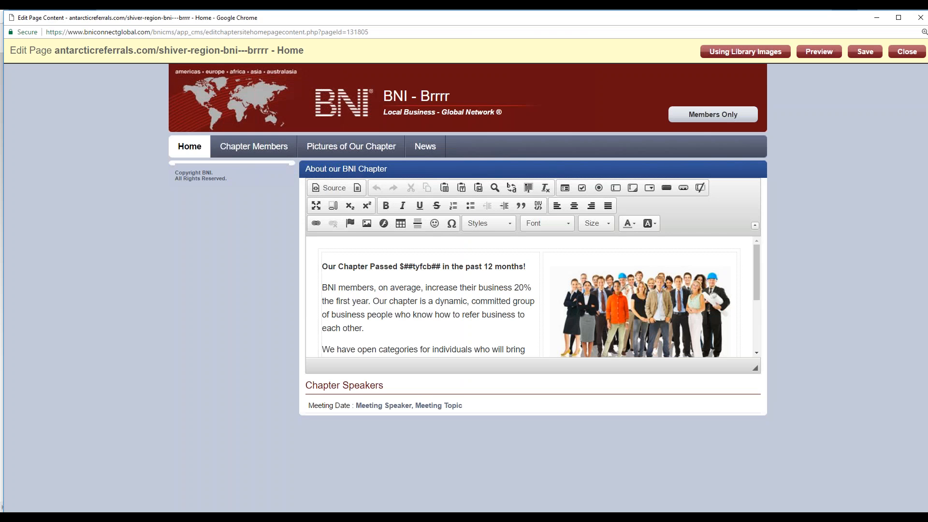
drag(402, 20, 400, 41)
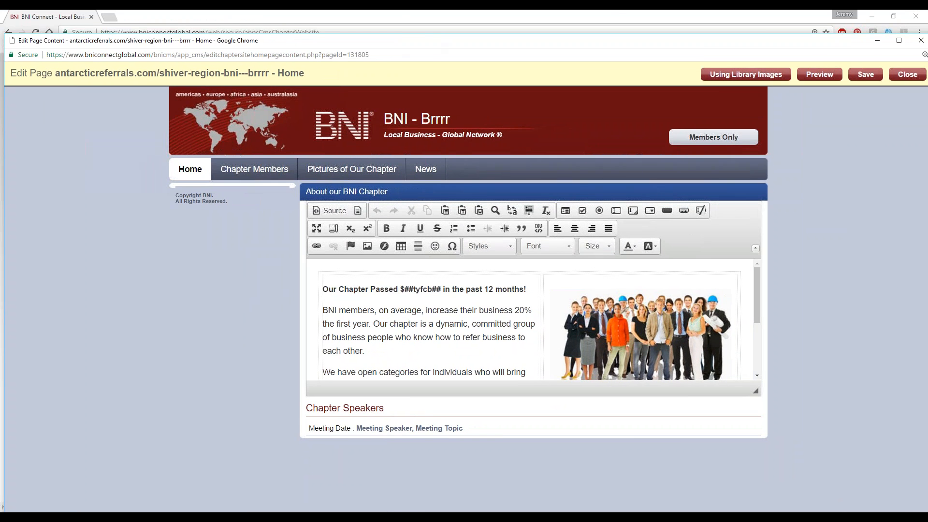
drag(817, 42, 704, 51)
click(808, 49)
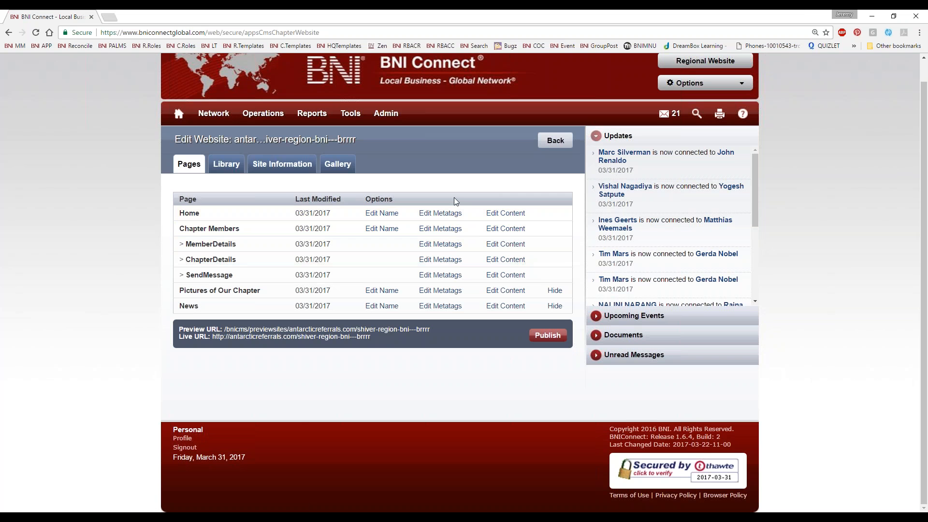
Step: Reopen the Home page's content for editing and place the cursor in the About our BNI Chapter heading
click(512, 218)
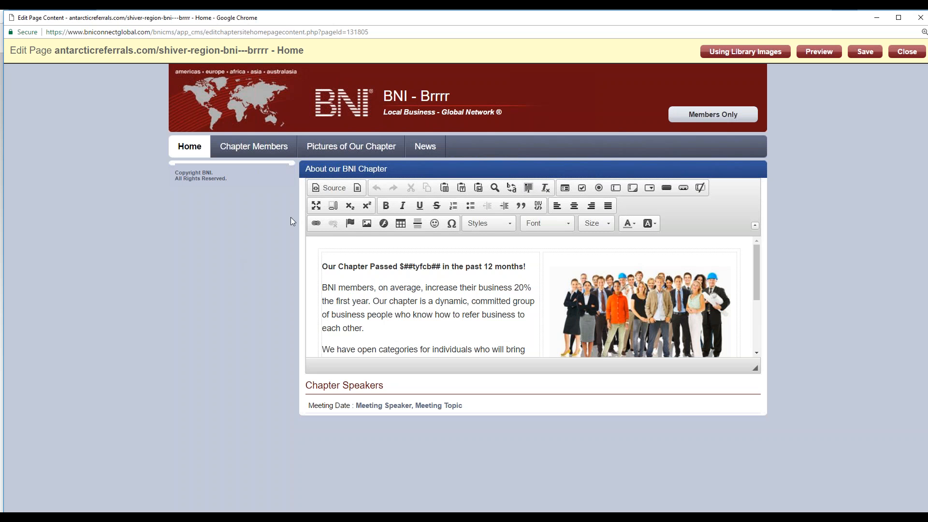
drag(171, 176, 276, 280)
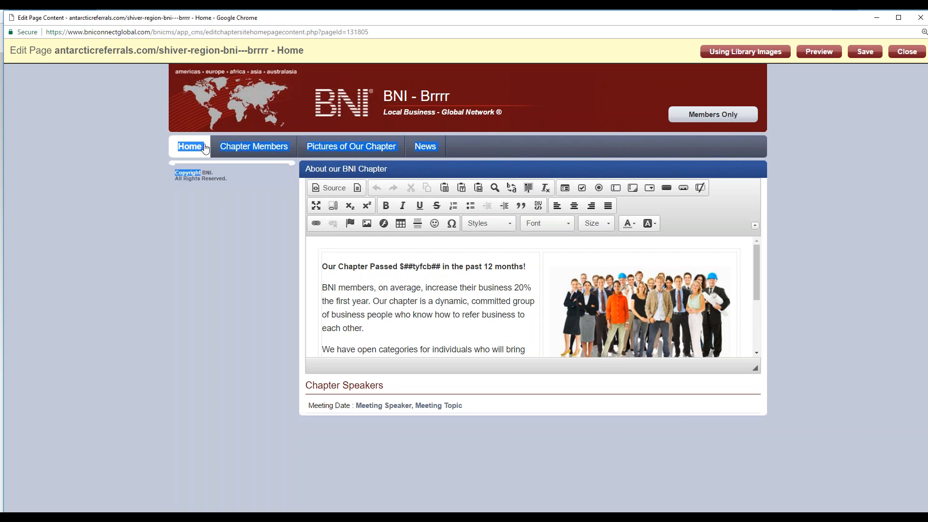
click(191, 179)
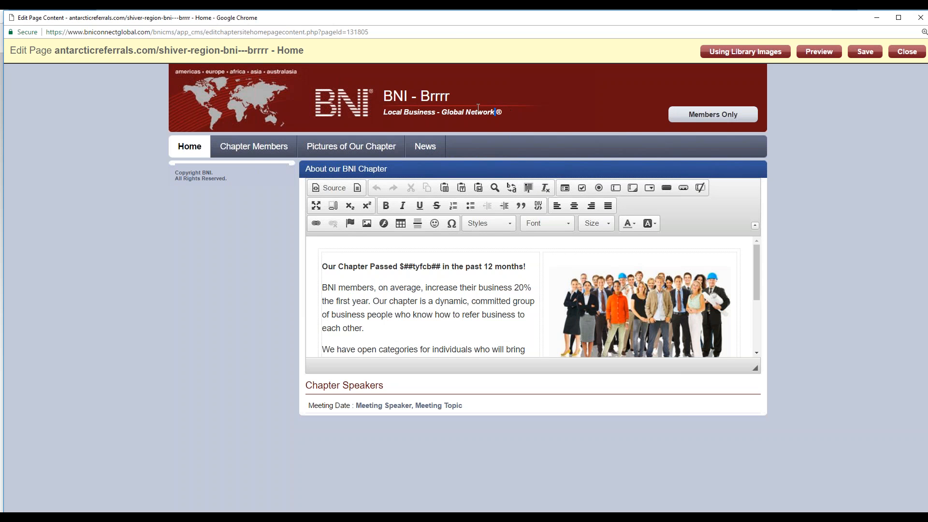
drag(495, 112, 383, 94)
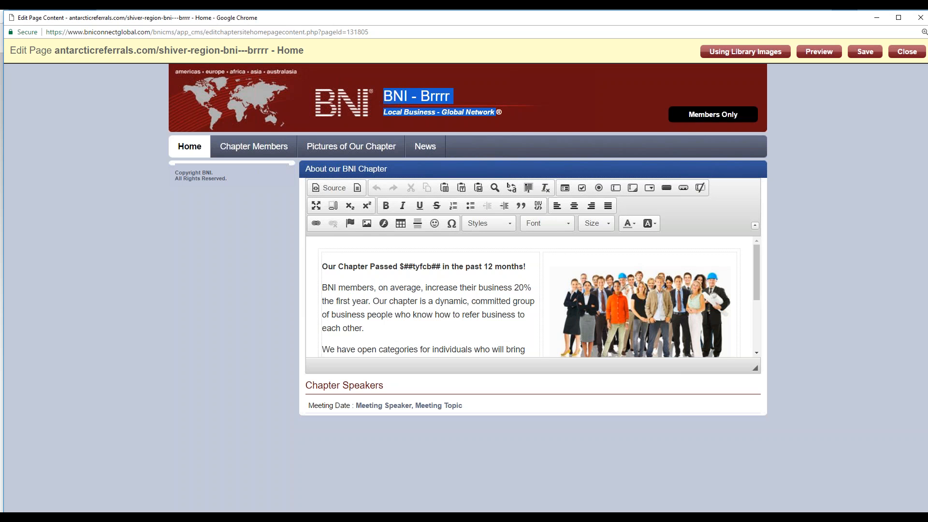
click(502, 162)
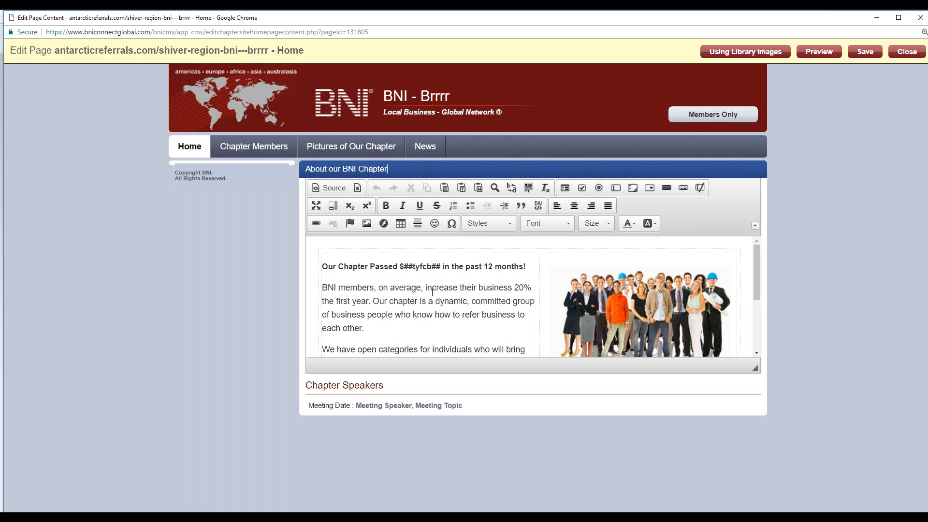
Step: Enlarge the About our BNI Chapter text editor until the whole chapter description fits inside it
drag(755, 368, 776, 450)
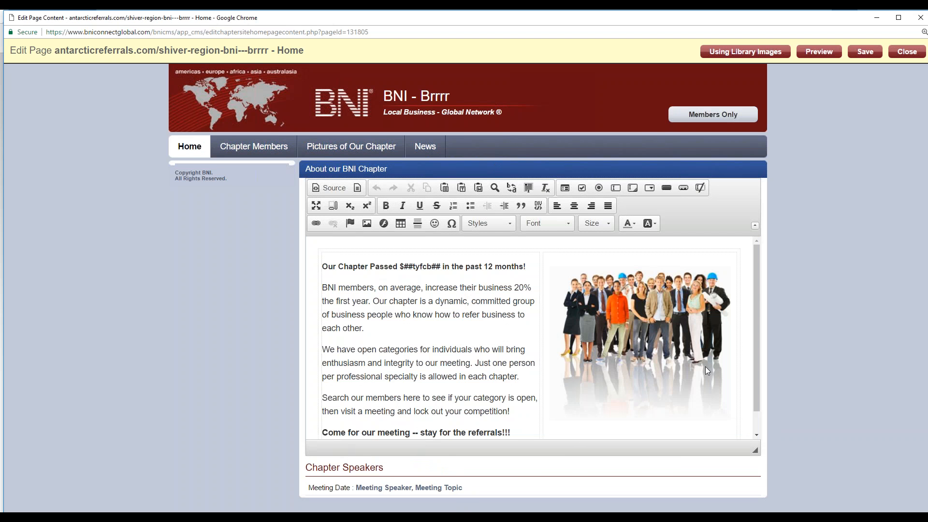
click(442, 365)
scroll(442, 366, down, 1)
scroll(377, 376, up, 1)
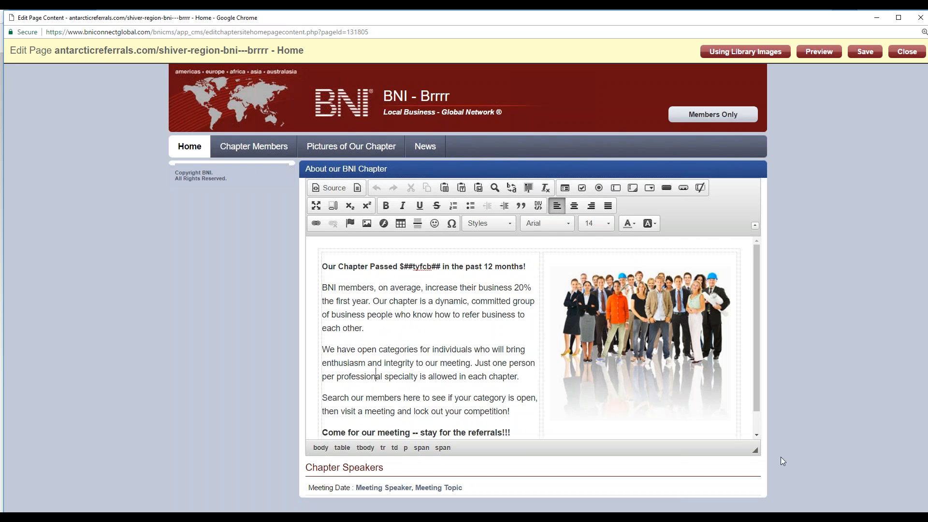
drag(754, 449, 761, 489)
scroll(804, 444, down, 1)
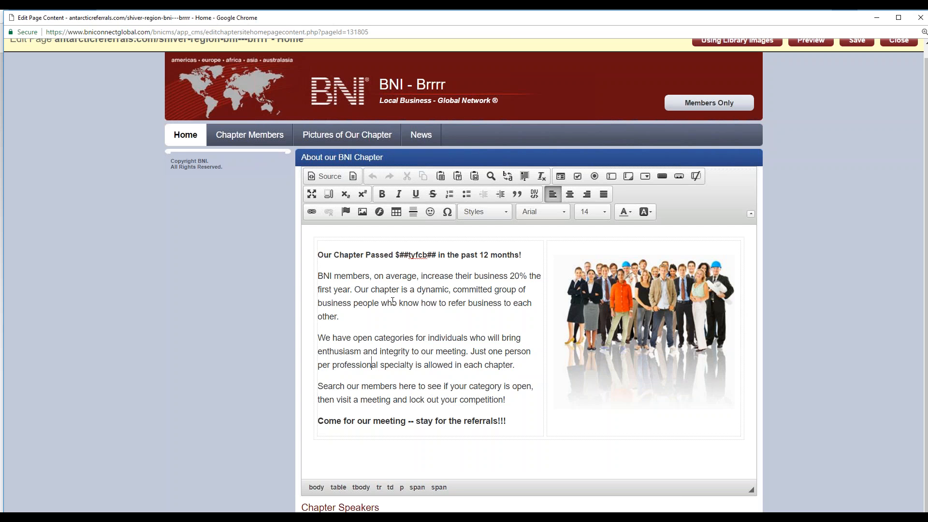
Step: Make the "BNI members, on average" paragraph bold, matching the heading line above it
drag(462, 338, 462, 343)
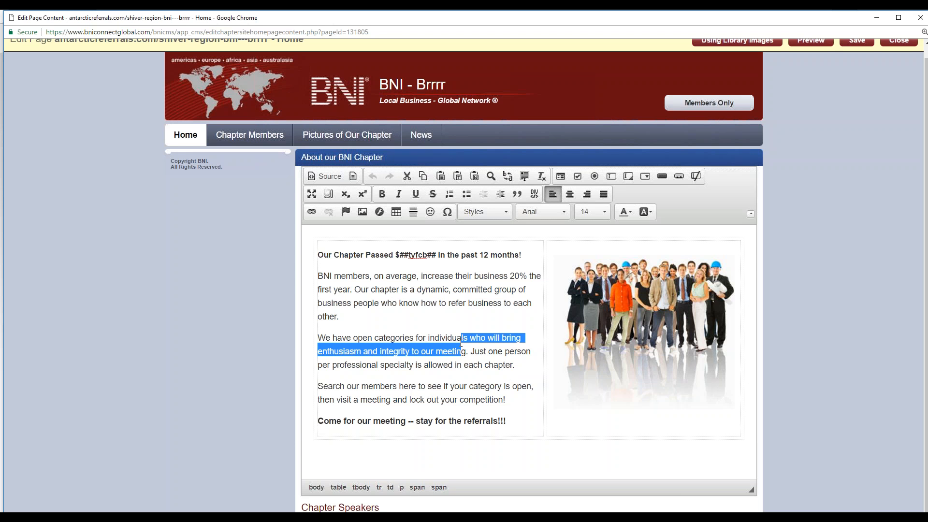
click(400, 277)
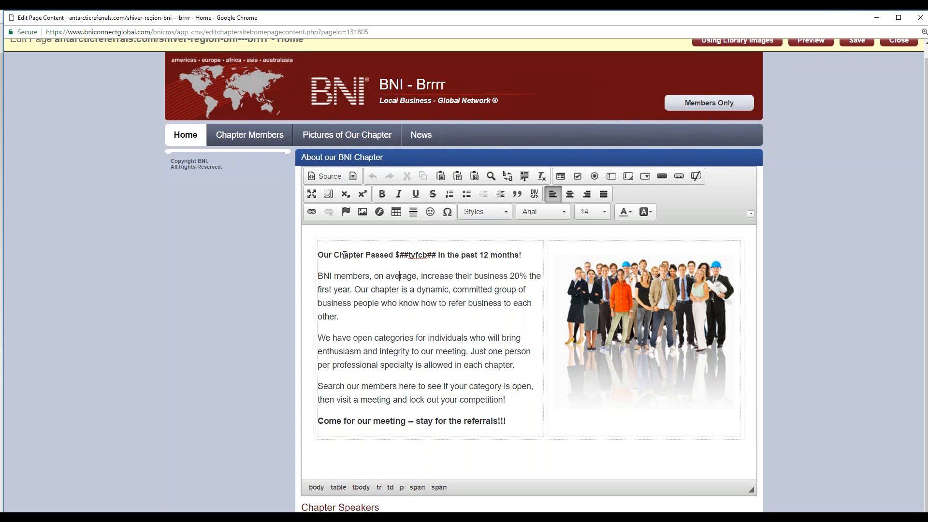
drag(432, 316, 409, 209)
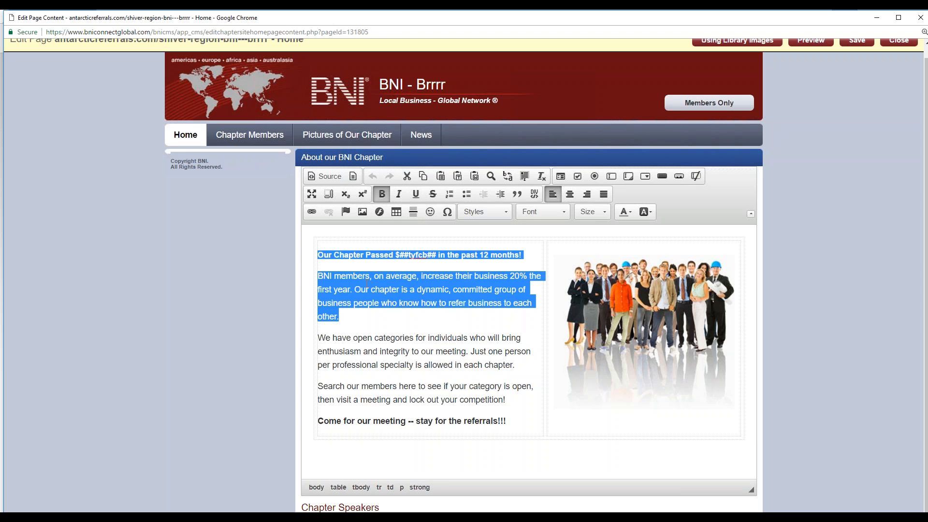
click(381, 195)
Step: Format the $##tyfcb## placeholder in the first line with font size 22, dark green text and a yellow background
drag(442, 255, 398, 250)
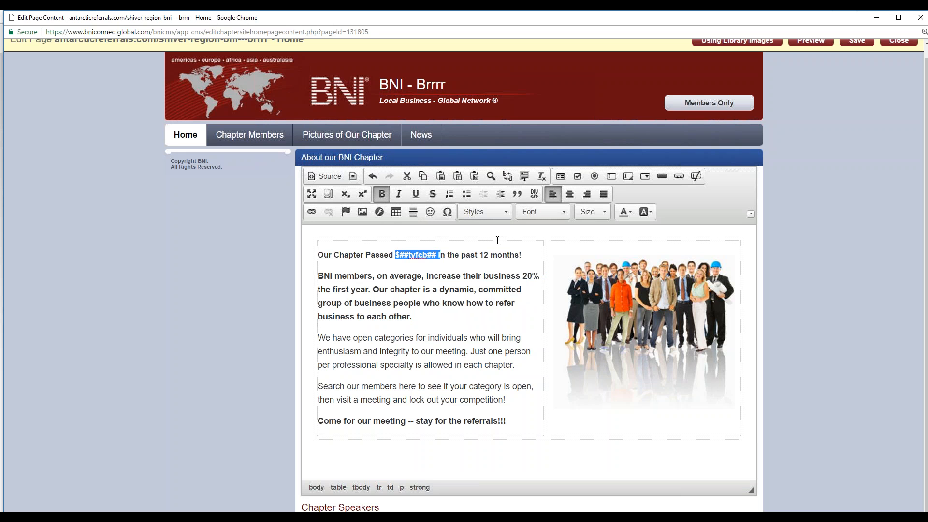
click(605, 217)
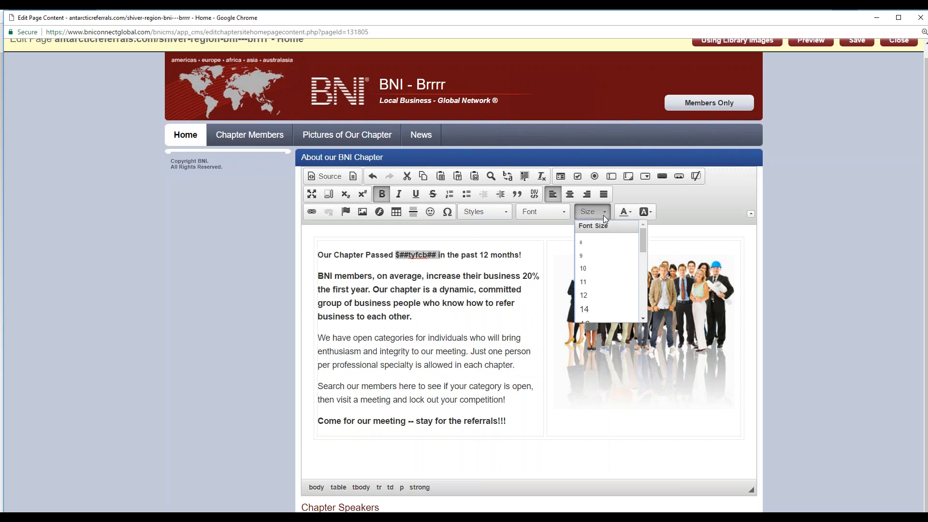
scroll(589, 294, down, 2)
click(598, 284)
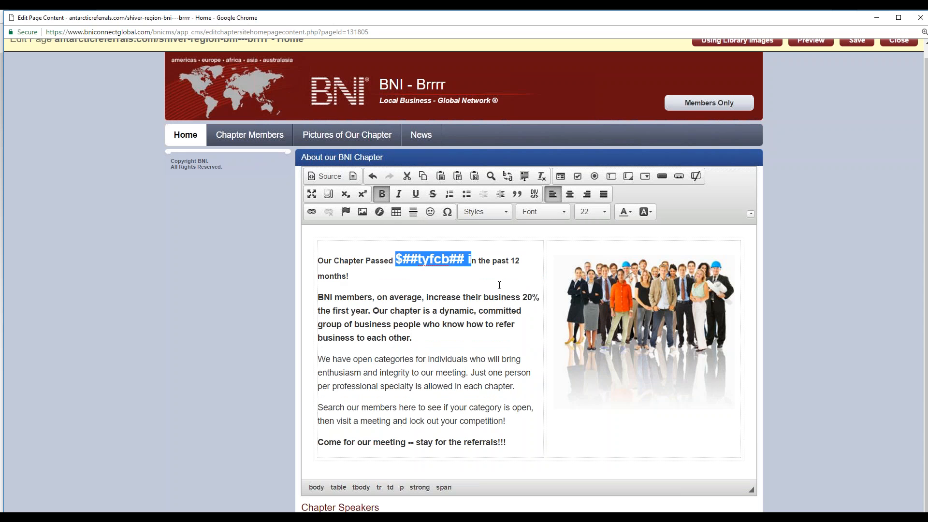
click(626, 212)
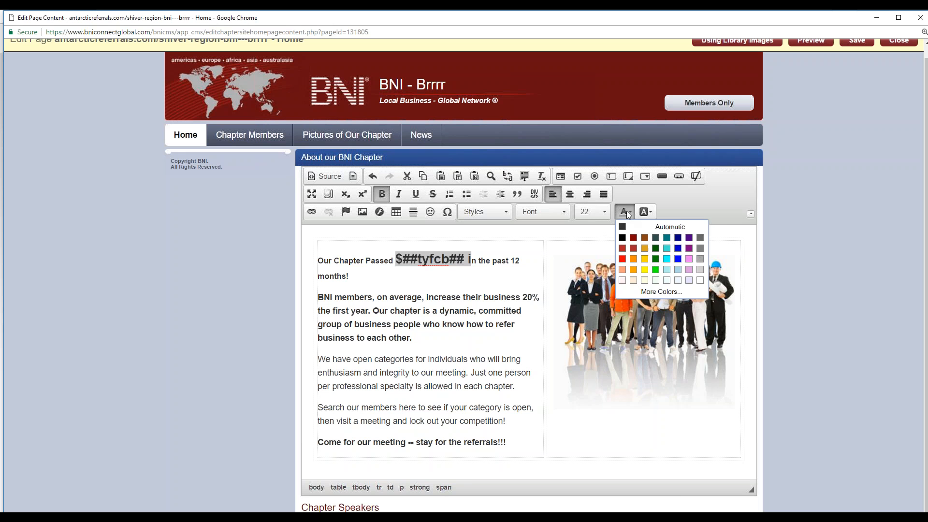
click(656, 249)
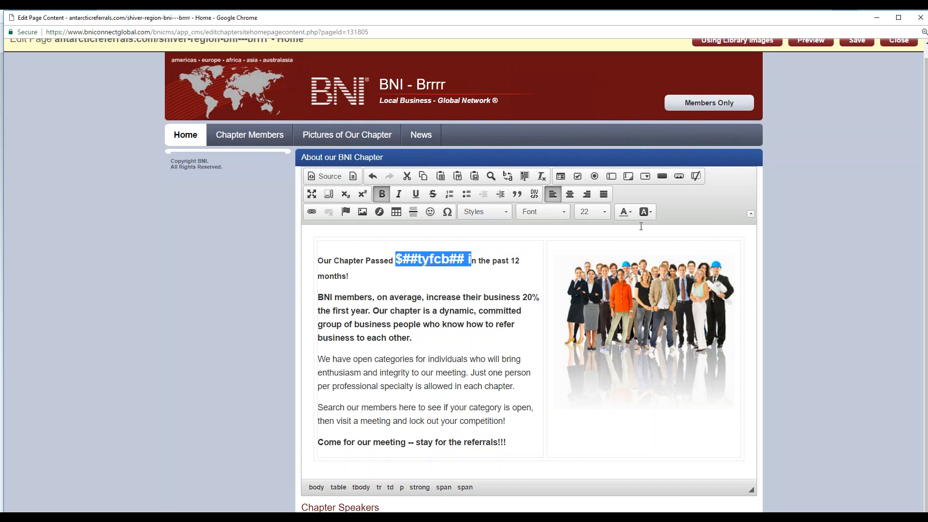
click(646, 212)
click(660, 273)
click(503, 310)
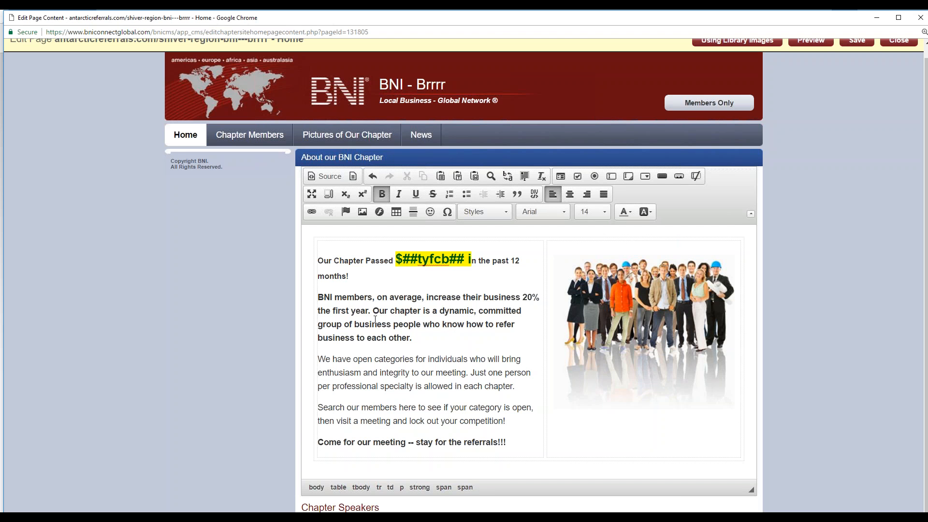
Step: Add a numbered list below the bold "BNI members" paragraph with the items "one", "two three" and "four"
click(420, 342)
key(Return)
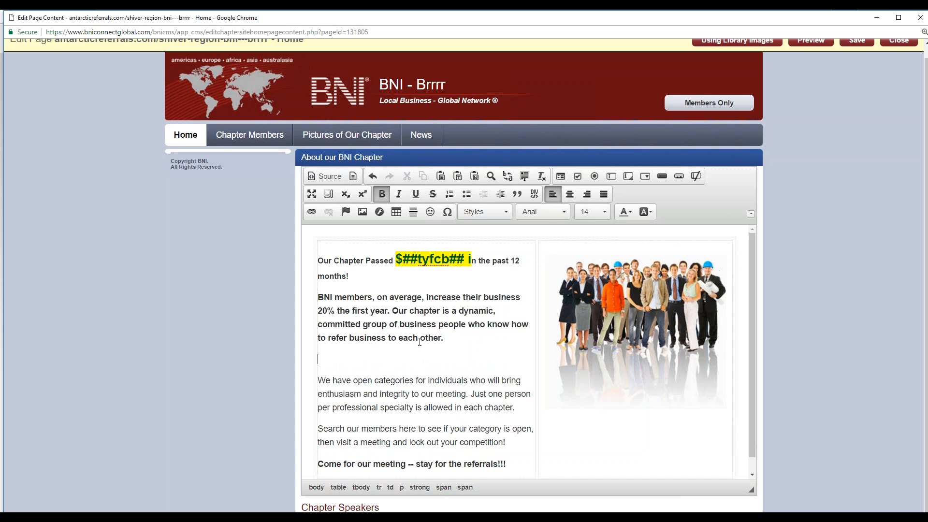
click(450, 194)
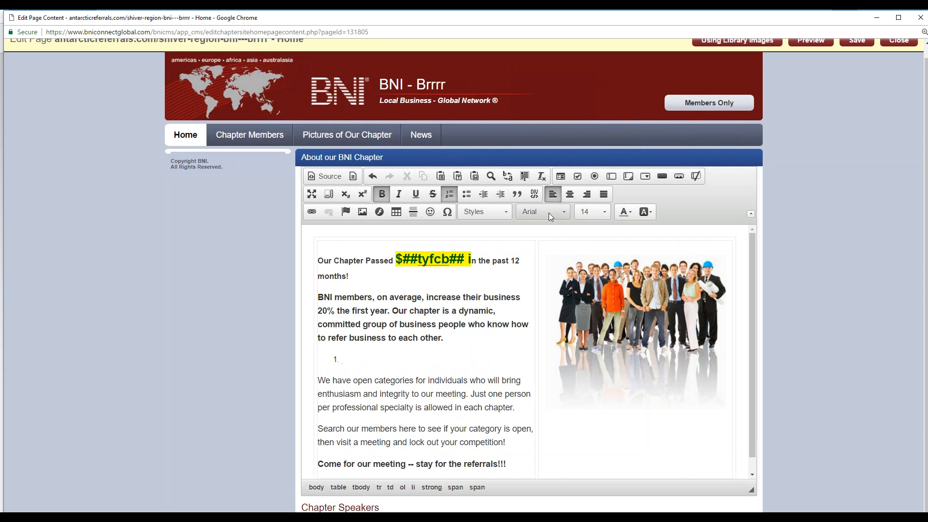
text(one)
key(Return)
text(two t)
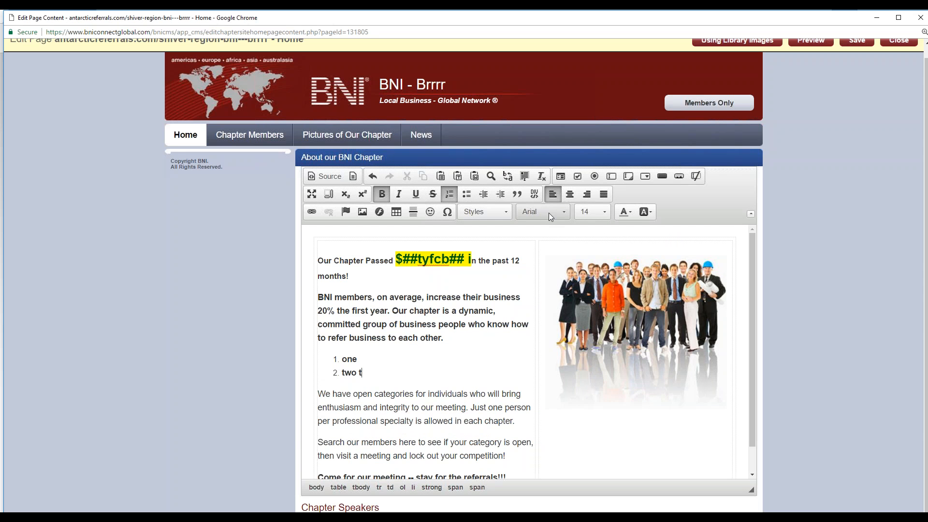
text(hree)
key(Return)
text(four)
key(Return)
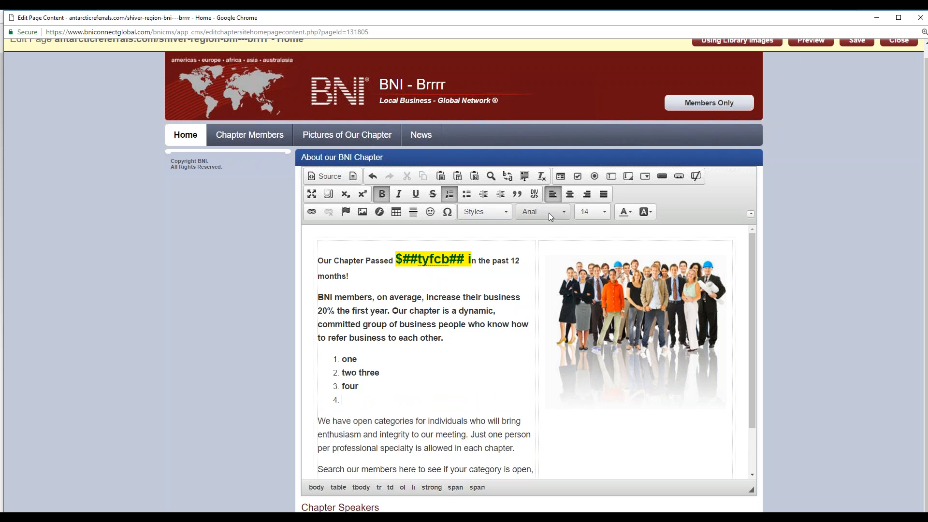
key(Return)
key(Return)
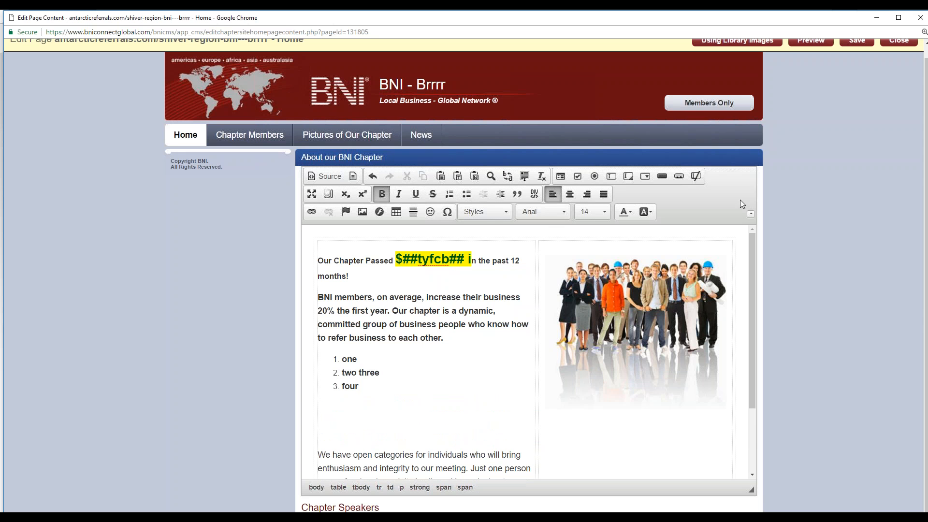
Step: Leave a blank line below the numbered list and add a bulleted list with two items, both reading "bullet"
click(467, 195)
text(bullet)
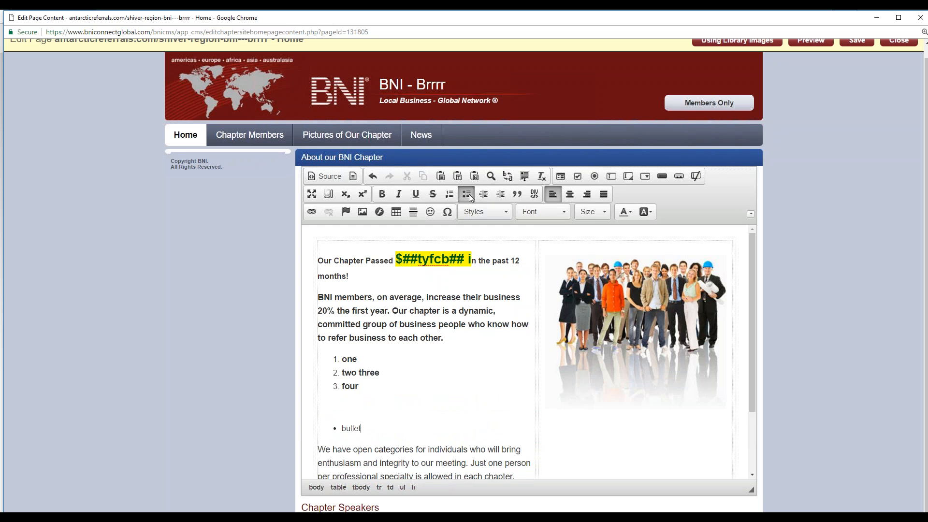
key(Return)
text(buy)
key(BackSpace)
text(llet)
key(Return)
click(467, 194)
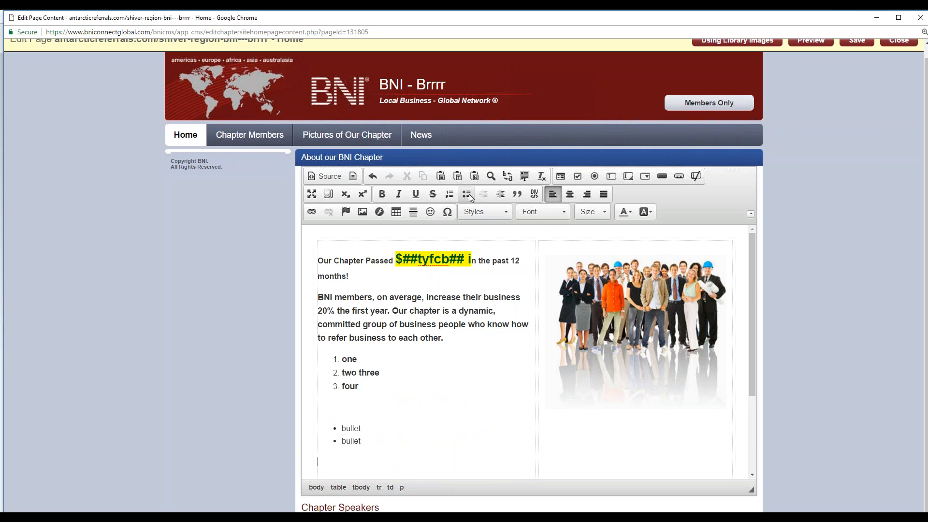
Step: Underline "on average," in the bold paragraph and italicize its ending from "group of business people" to "each other"
scroll(434, 347, down, 2)
scroll(434, 347, up, 2)
drag(427, 298, 374, 298)
click(415, 194)
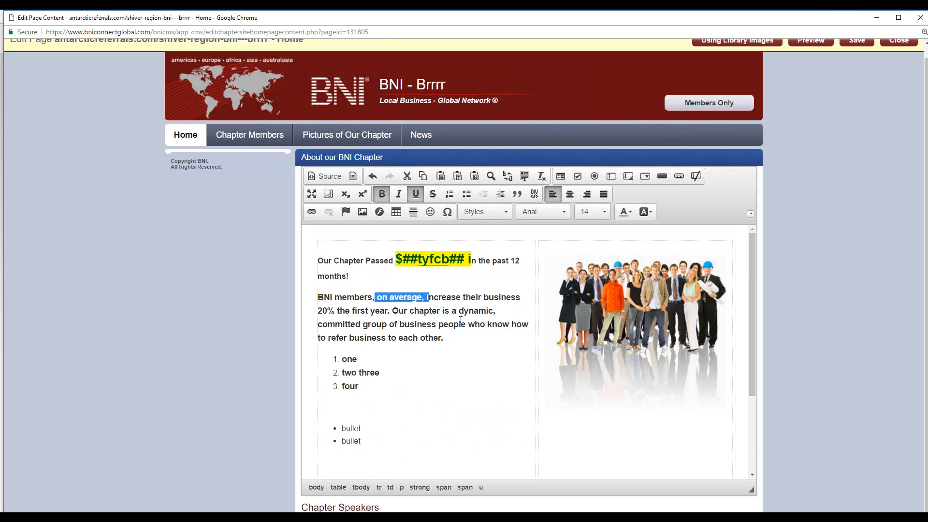
click(453, 324)
drag(428, 338, 356, 324)
click(402, 194)
click(400, 298)
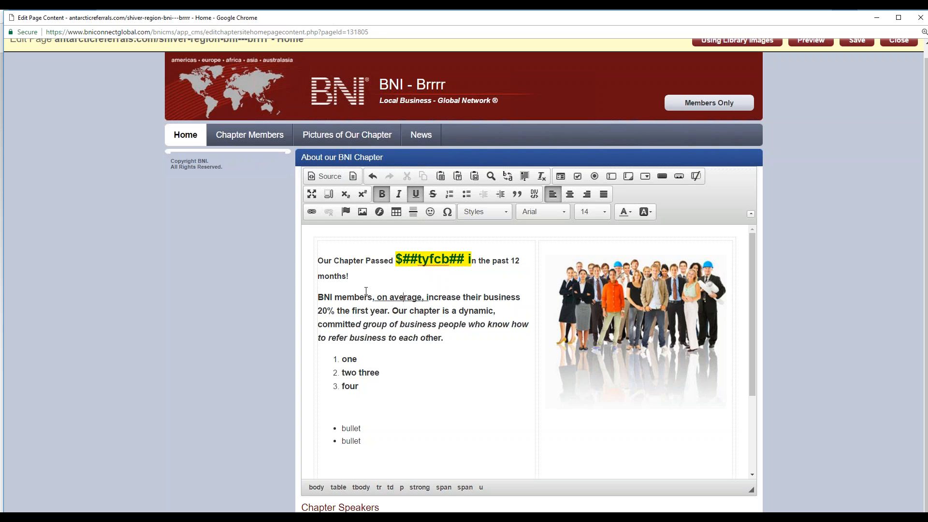
Step: Add the line "Visit our support site and YouTube Channel!" between the bold paragraph and the numbered list
scroll(387, 309, down, 2)
scroll(378, 305, up, 1)
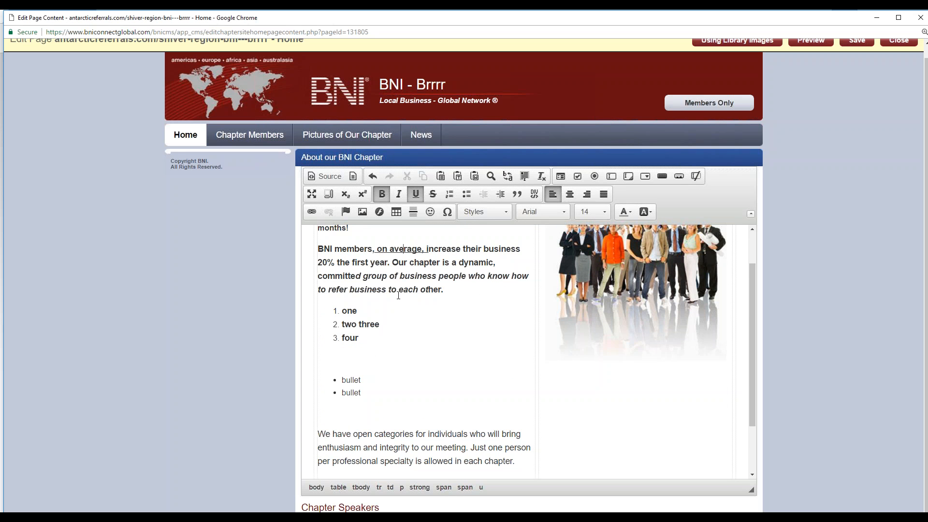
click(462, 289)
key(Return)
text(Visit our support site and )
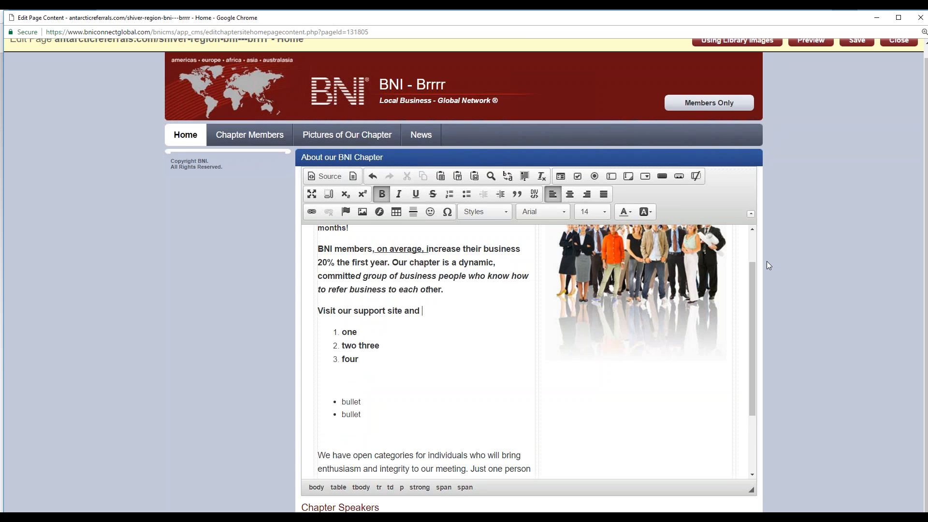
text(YouTube Channel!)
drag(424, 310, 493, 311)
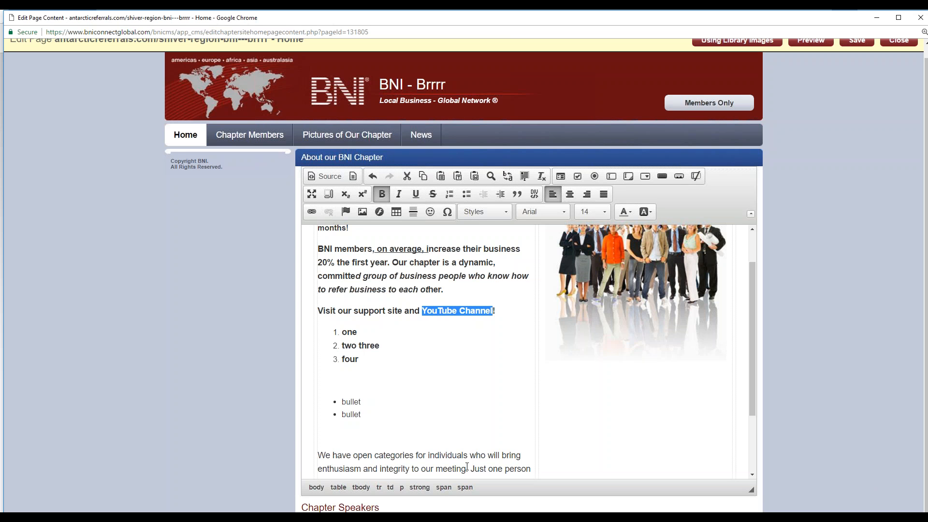
click(312, 212)
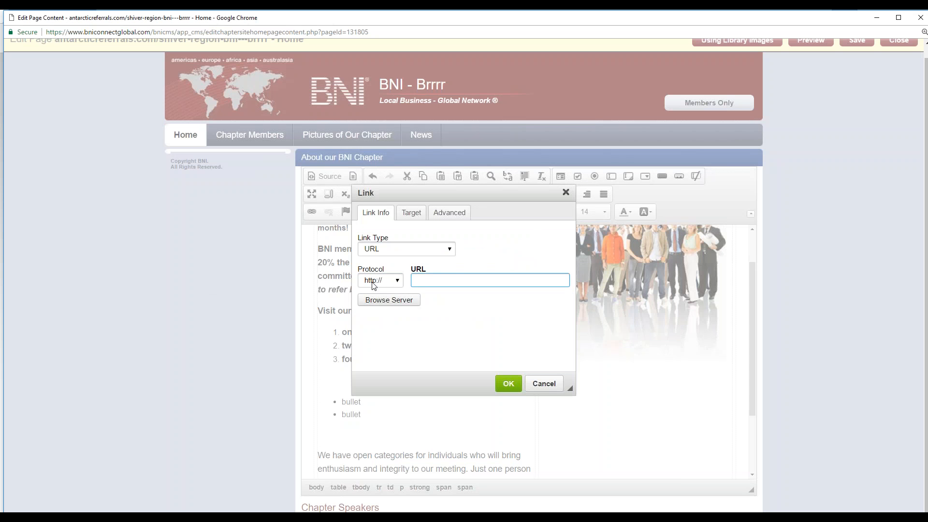
text(youtube.com/bniconnectglobal)
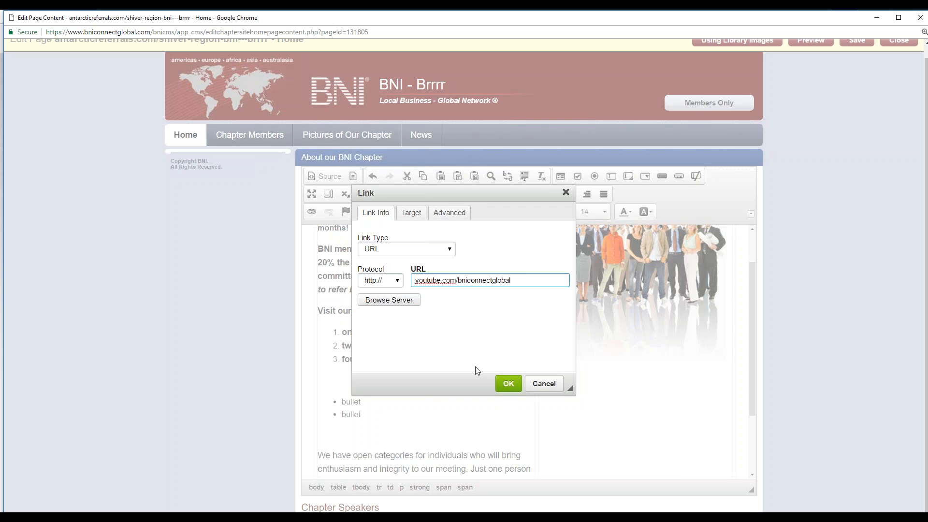
click(508, 383)
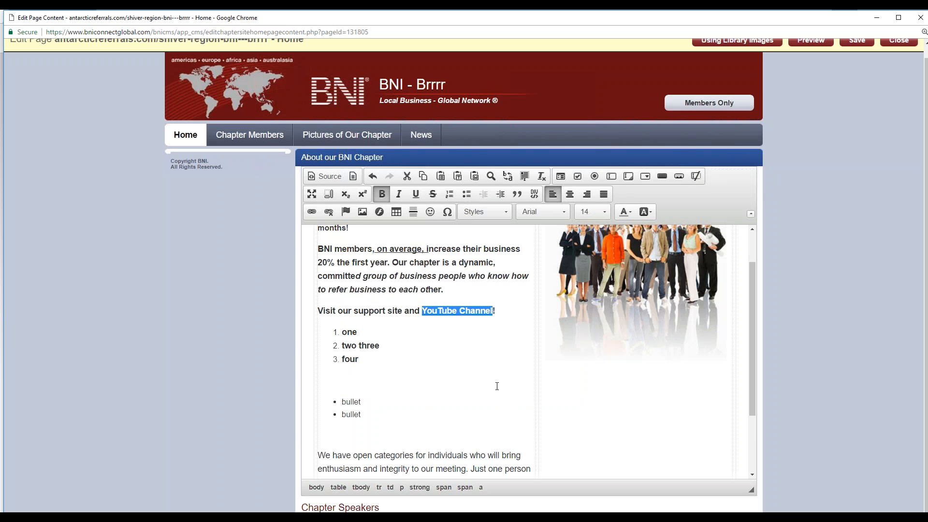
click(429, 372)
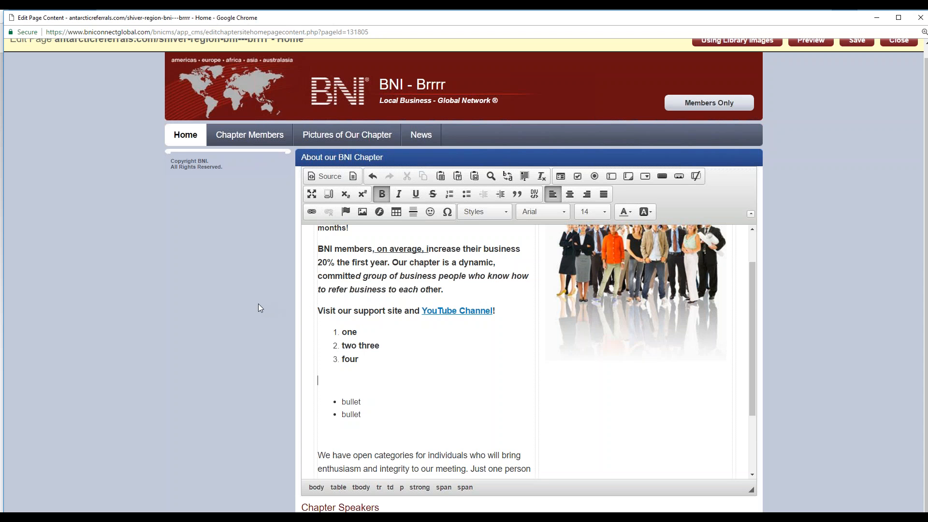
Step: Split the "Search our members here" paragraph after "Sear" with an empty line for an image
scroll(431, 393, down, 2)
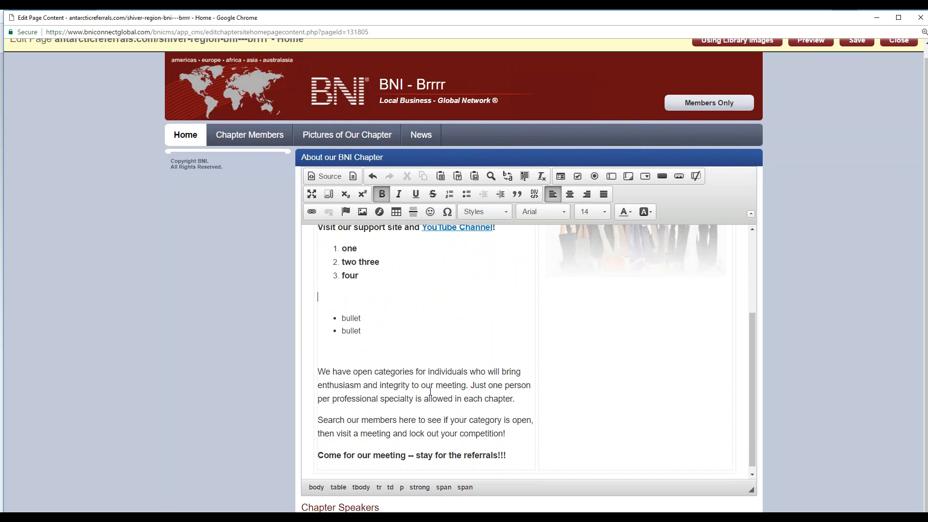
scroll(417, 359, up, 3)
scroll(481, 355, down, 3)
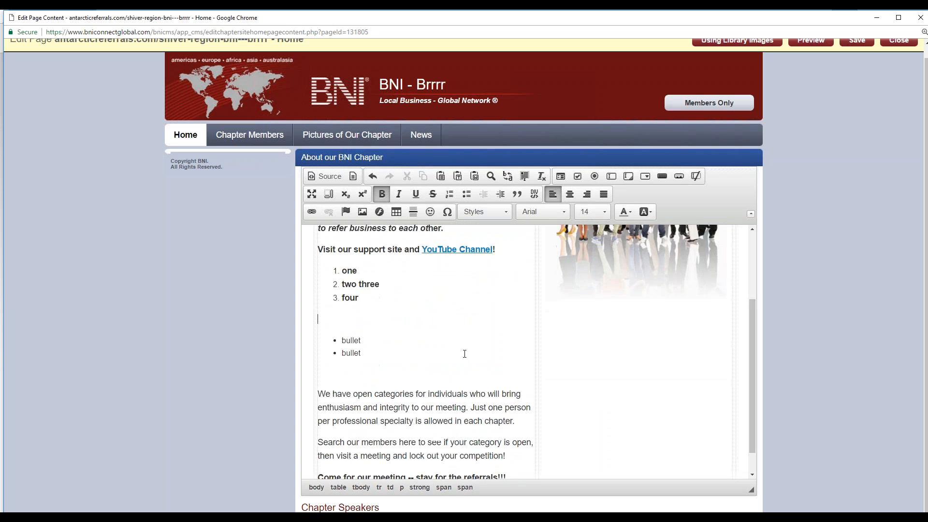
click(335, 406)
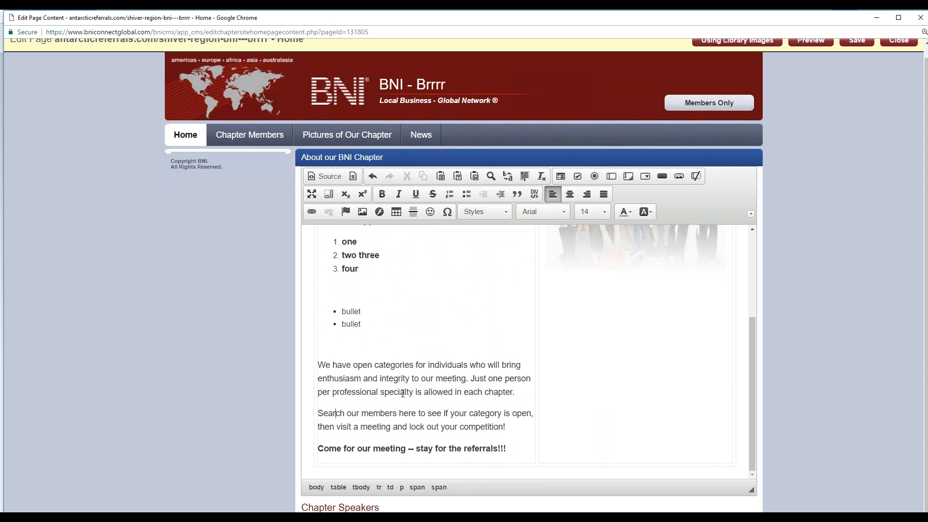
key(Return)
key(Return)
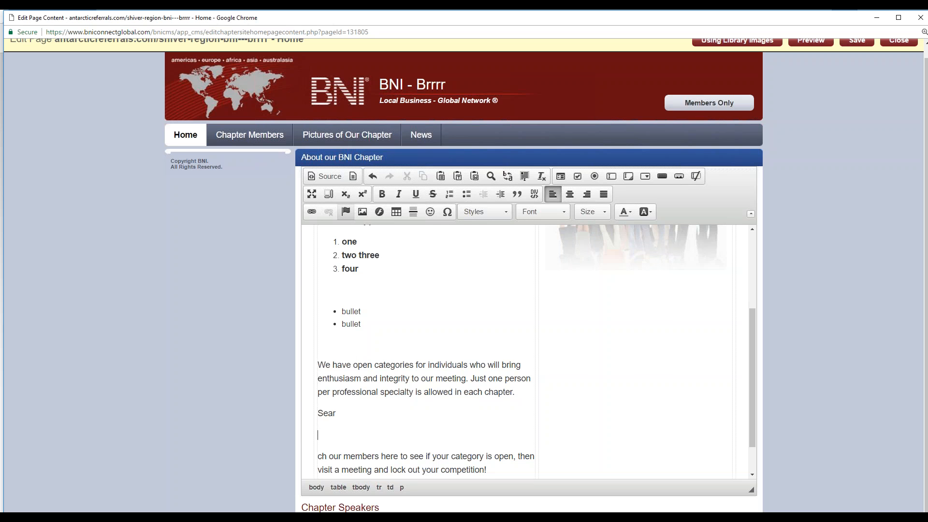
Step: Insert the library image gcsc_1490987873.png on the empty line below "Sear"
click(363, 213)
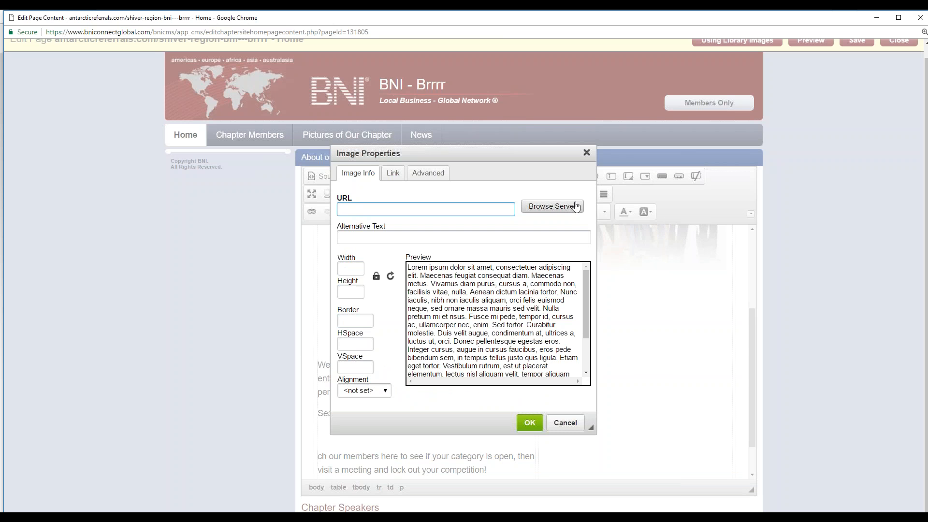
click(552, 207)
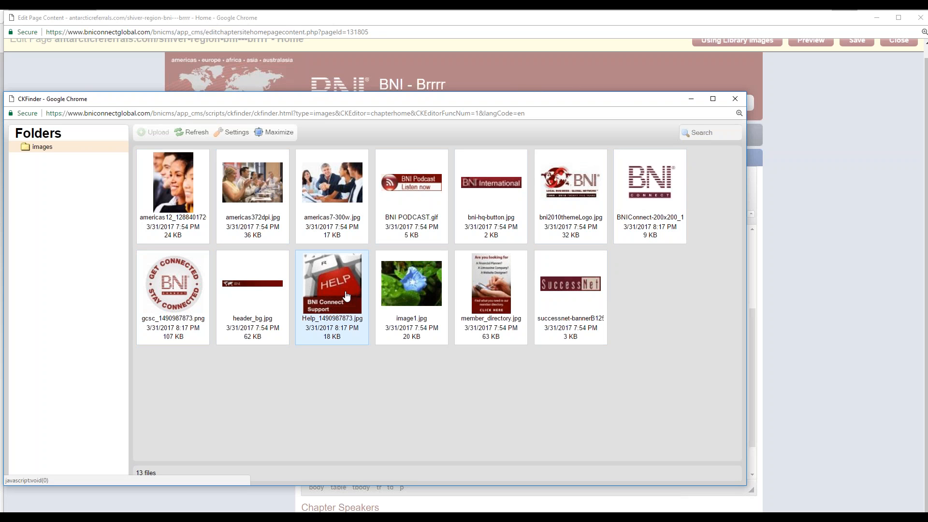
double_click(175, 289)
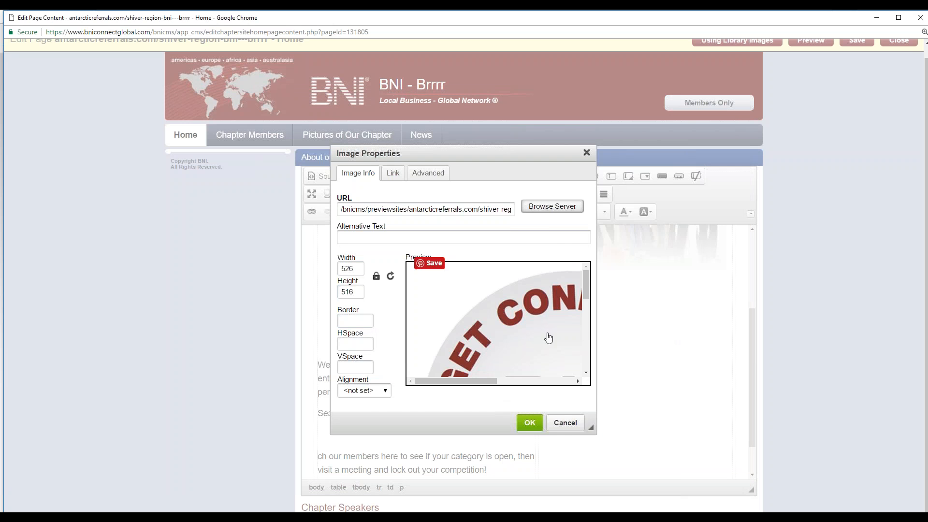
click(530, 423)
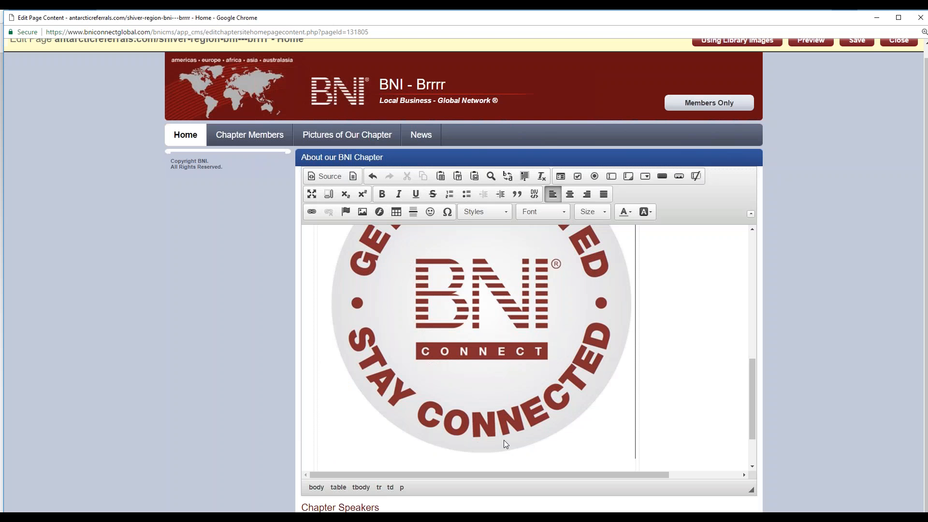
Step: Resize the inserted "Get Connected Stay Connected" image to a width of 200 with its proportions locked
click(469, 304)
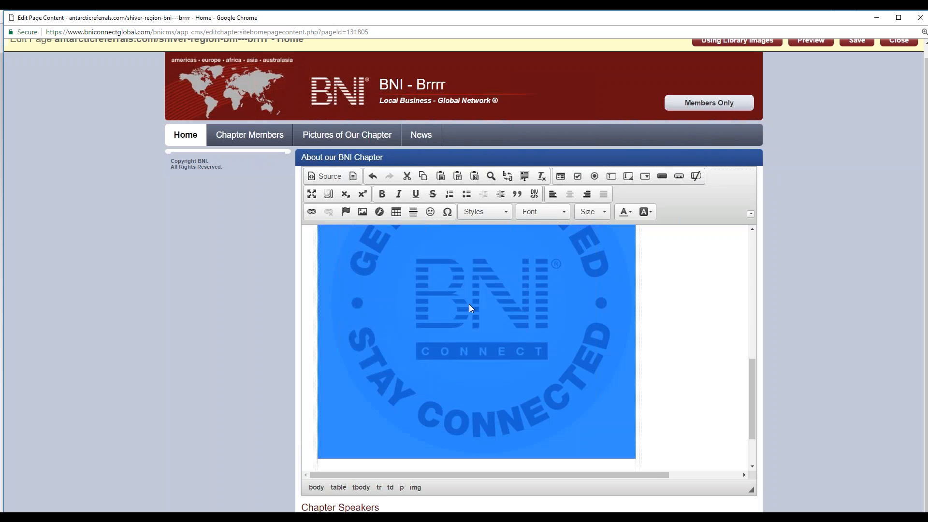
click(361, 213)
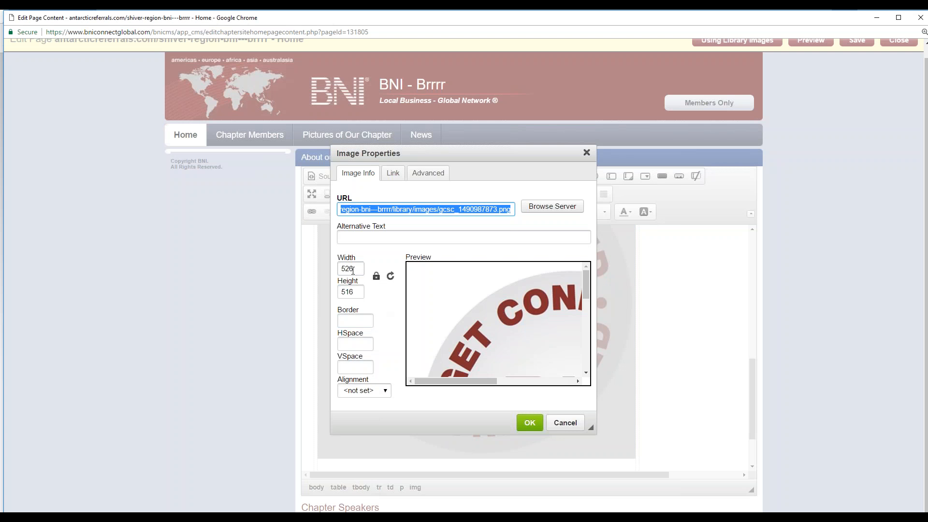
drag(353, 271, 303, 268)
text(200)
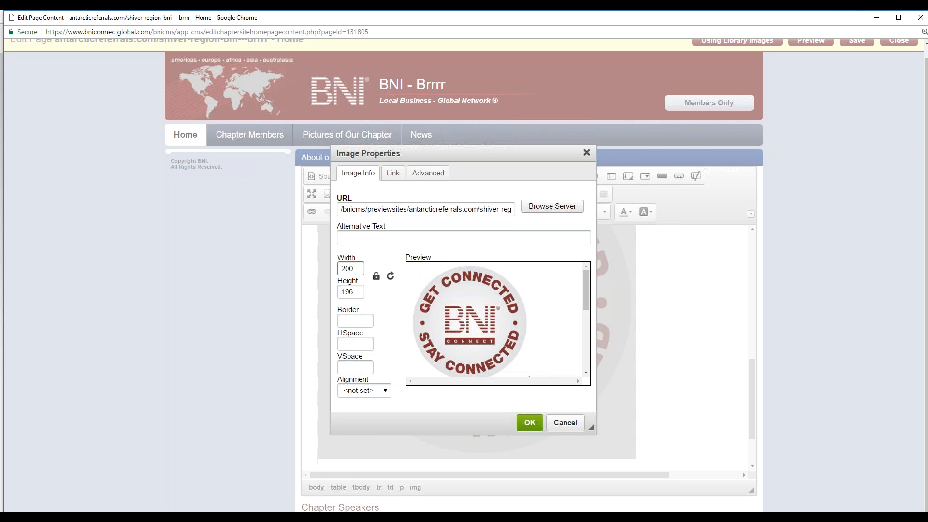
click(530, 422)
click(462, 342)
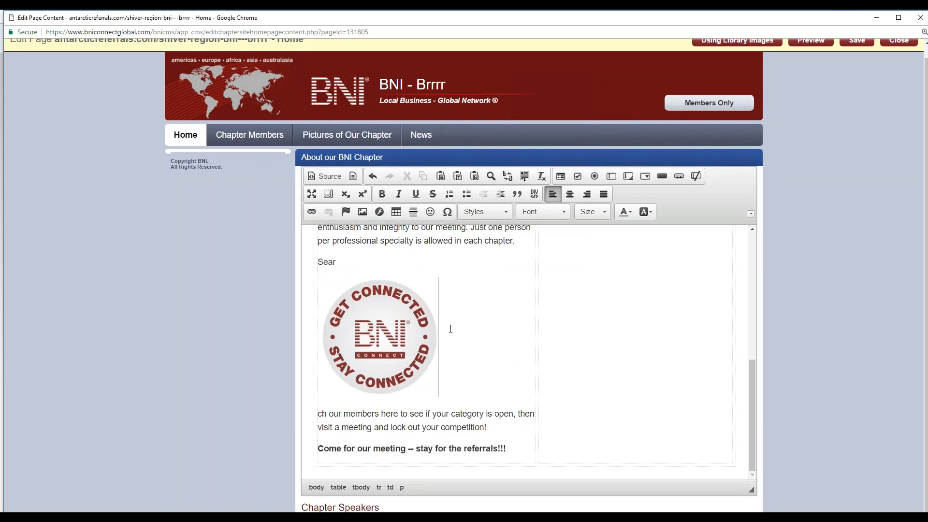
click(378, 336)
click(355, 421)
click(372, 316)
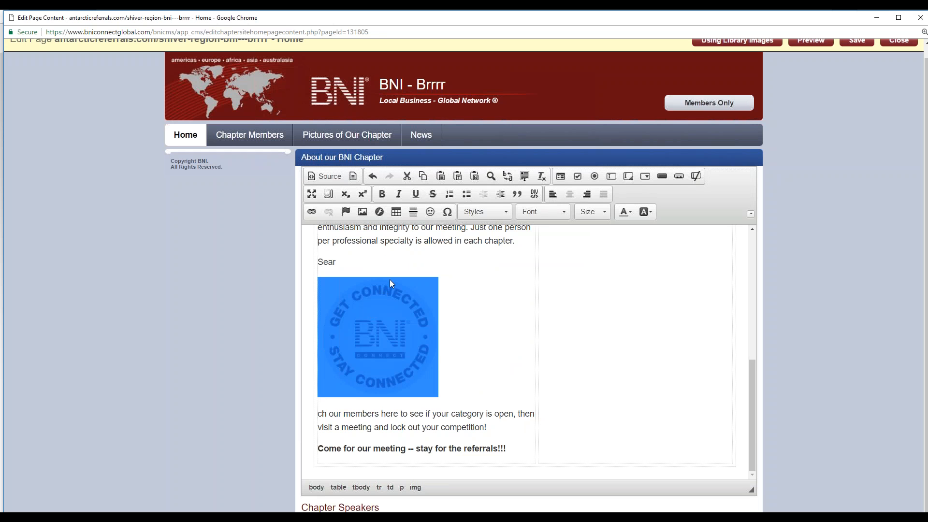
click(391, 414)
click(378, 363)
click(312, 212)
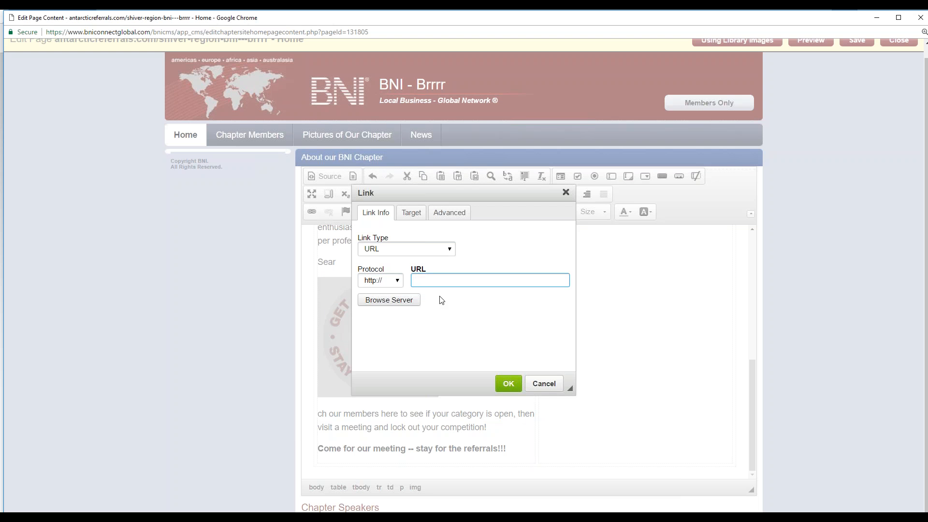
text(support.bniconnect2.com)
key(Return)
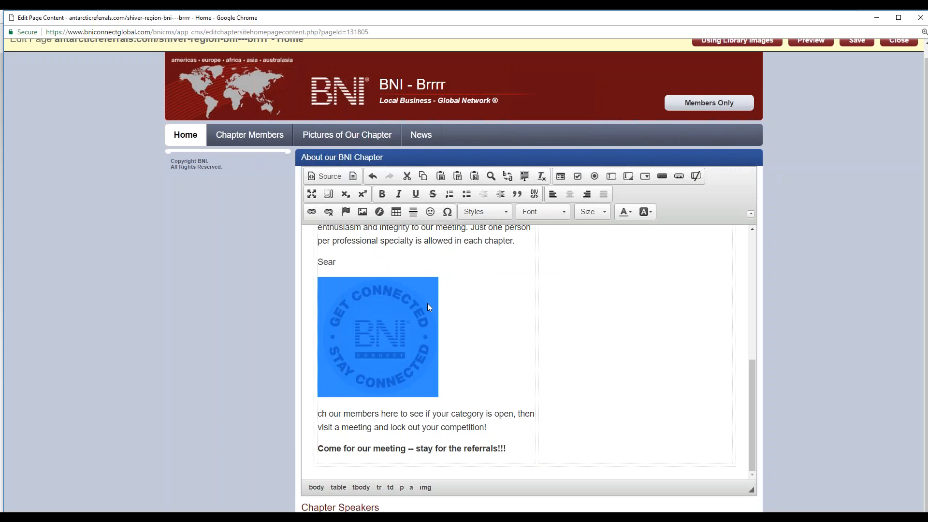
click(452, 307)
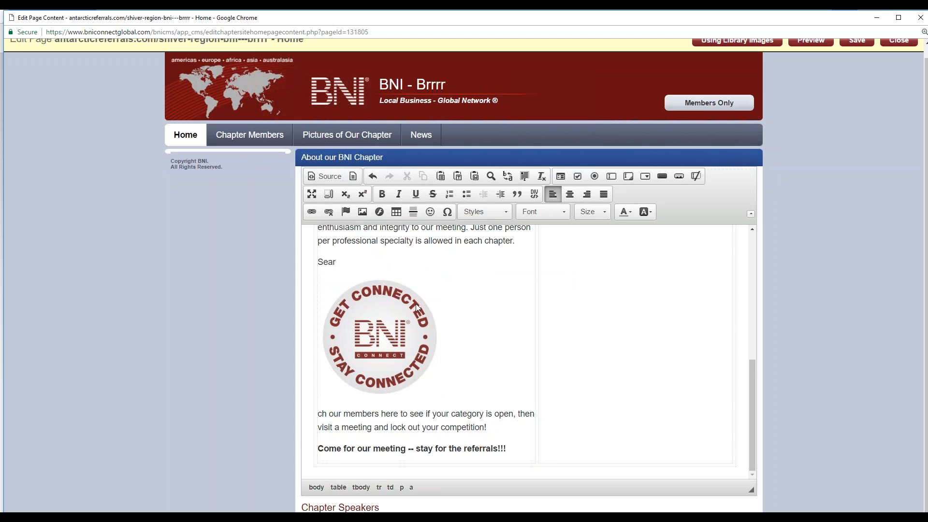
Step: Examine the HTML source code of the "About our BNI Chapter" content and return to the formatted view
scroll(481, 419, up, 1)
scroll(482, 410, down, 1)
click(328, 177)
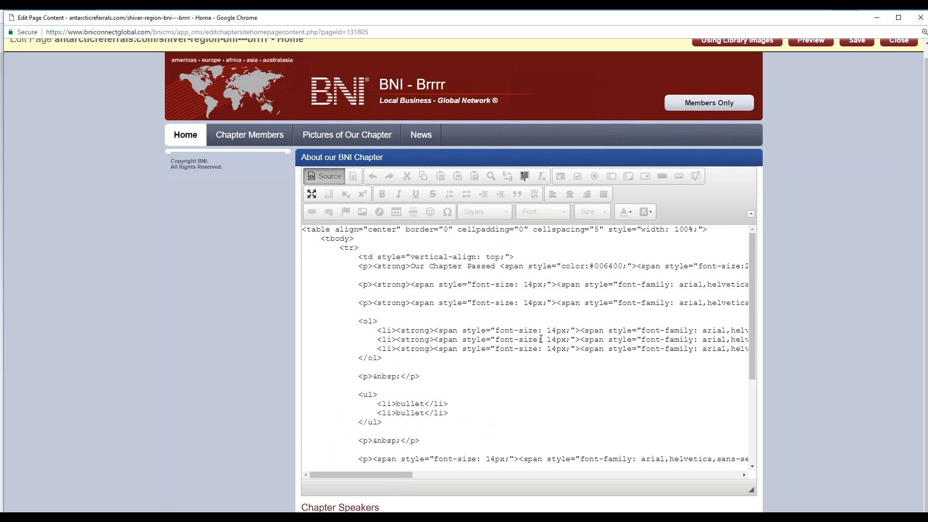
scroll(541, 317, down, 3)
scroll(539, 320, up, 2)
scroll(538, 325, down, 2)
scroll(522, 356, up, 10)
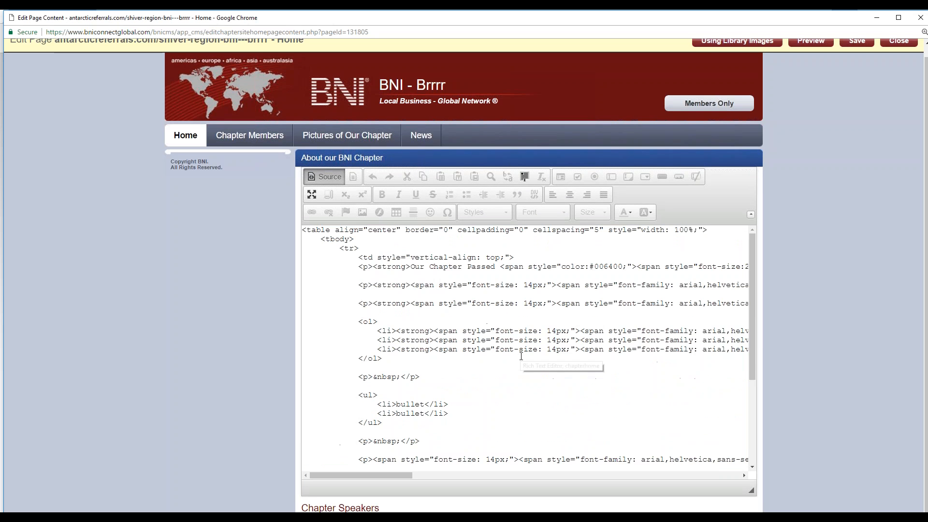
scroll(872, 259, down, 1)
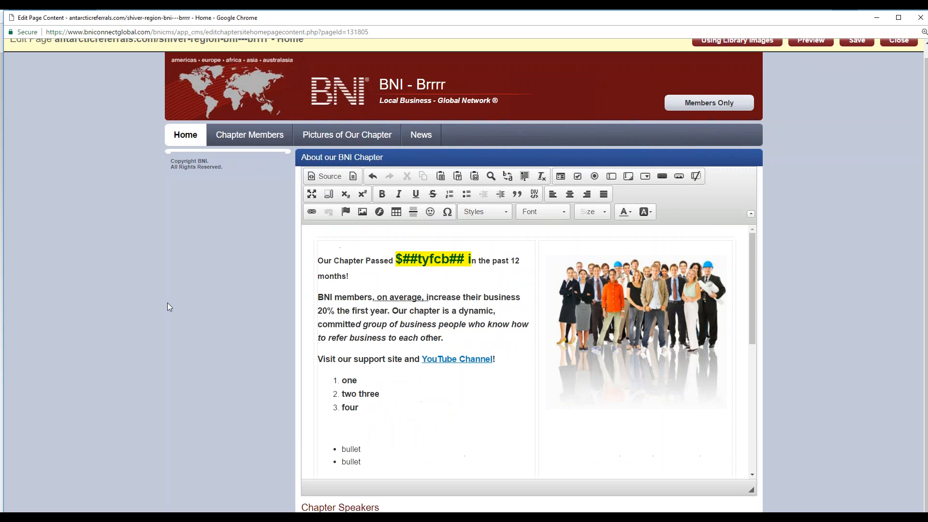
Step: Save the edited Home page content
scroll(164, 302, up, 1)
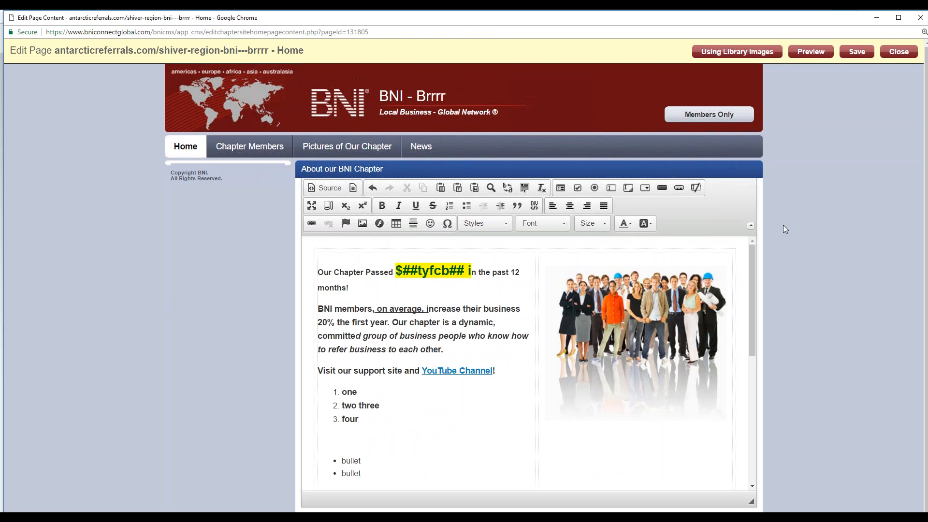
click(857, 52)
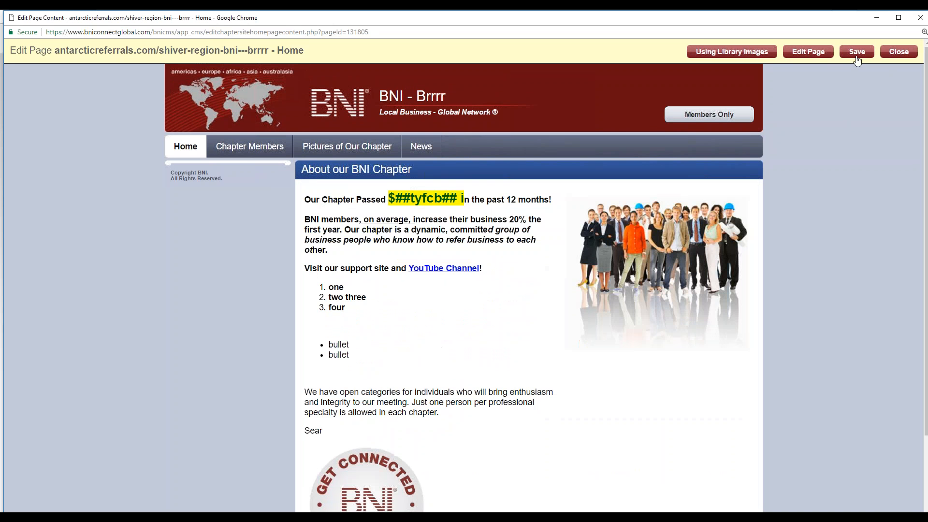
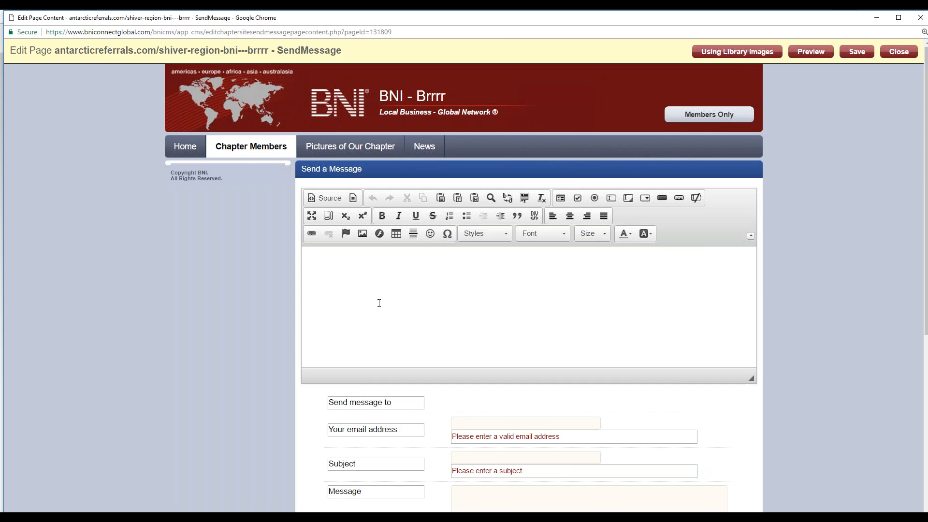
Step: Add the size 36 text "Please don't spam us with unsolicited business!" to the content area above the Send a Message form
scroll(829, 390, down, 7)
scroll(808, 385, up, 2)
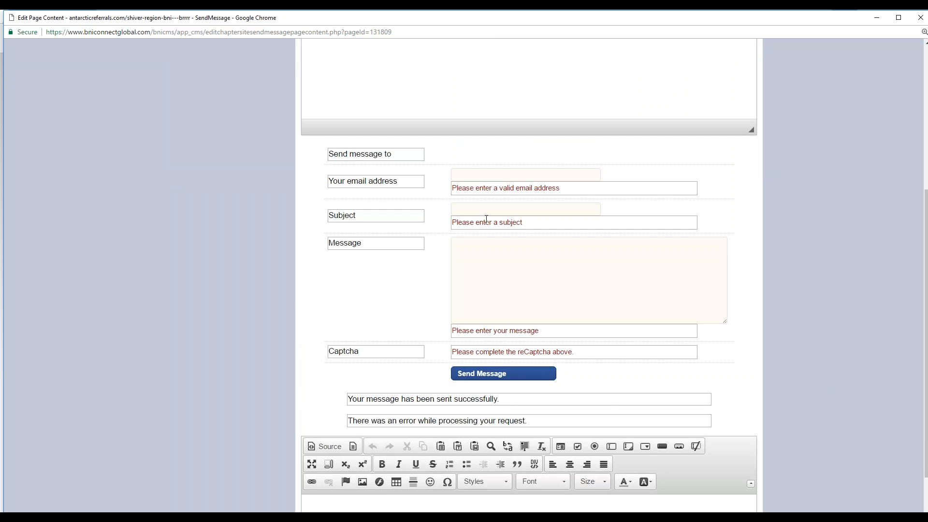
scroll(409, 329, down, 2)
scroll(411, 399, up, 7)
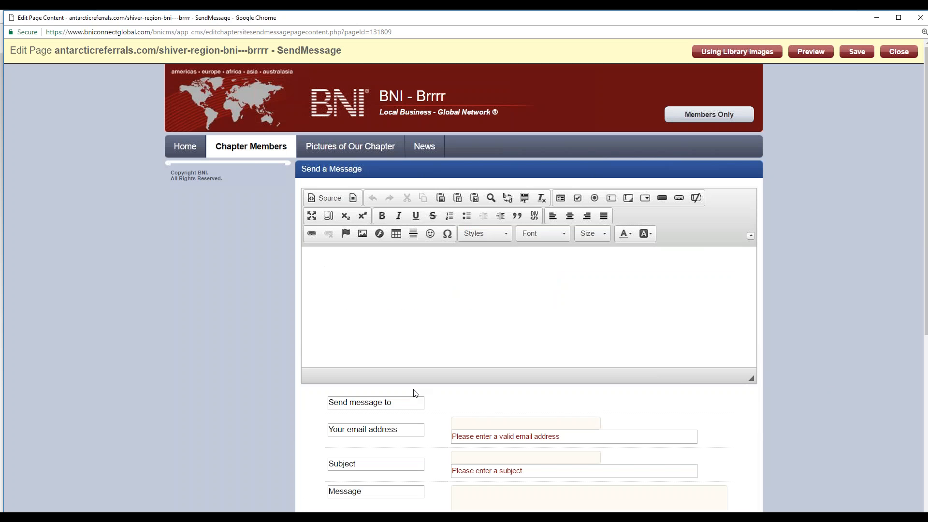
click(466, 292)
click(605, 234)
scroll(607, 314, down, 3)
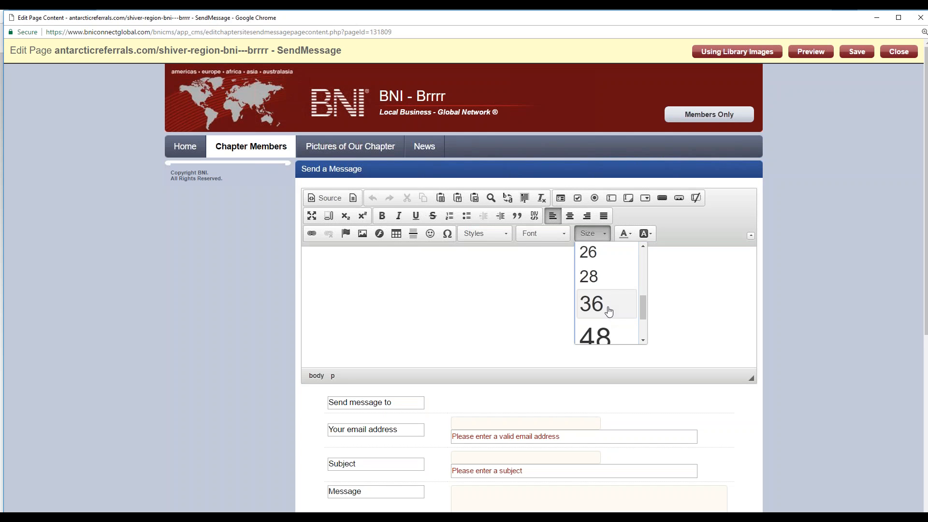
click(609, 312)
text(Pl)
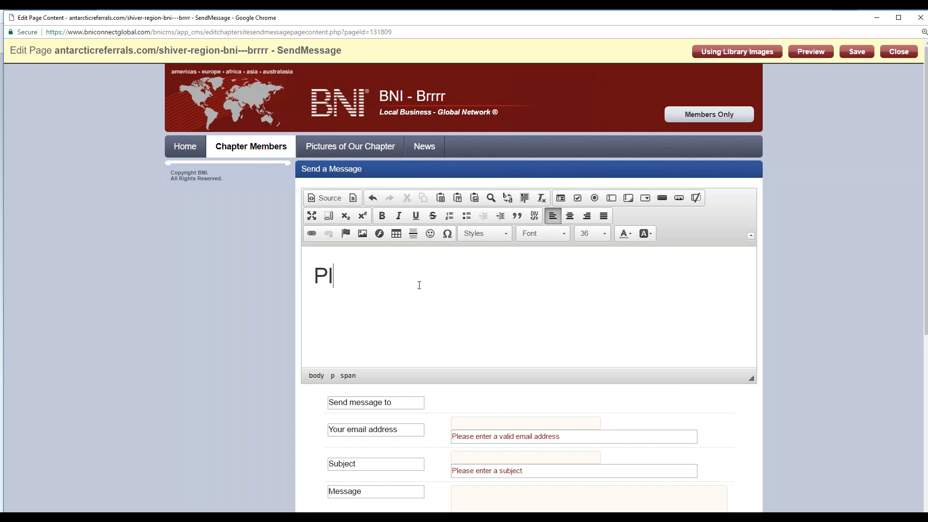
text(ease don't spam us with unsolicited busi)
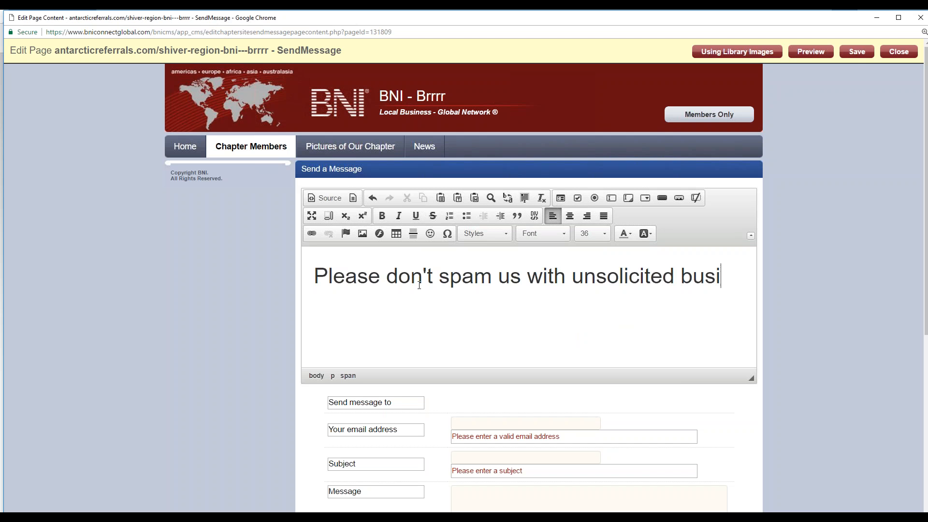
text(ness!)
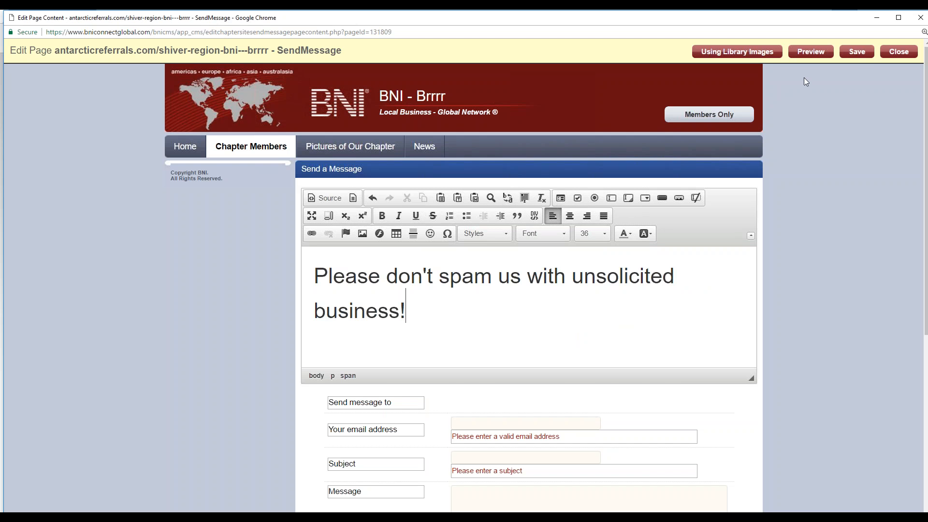
Step: Save the SendMessage page content and publish the chapter website
click(856, 53)
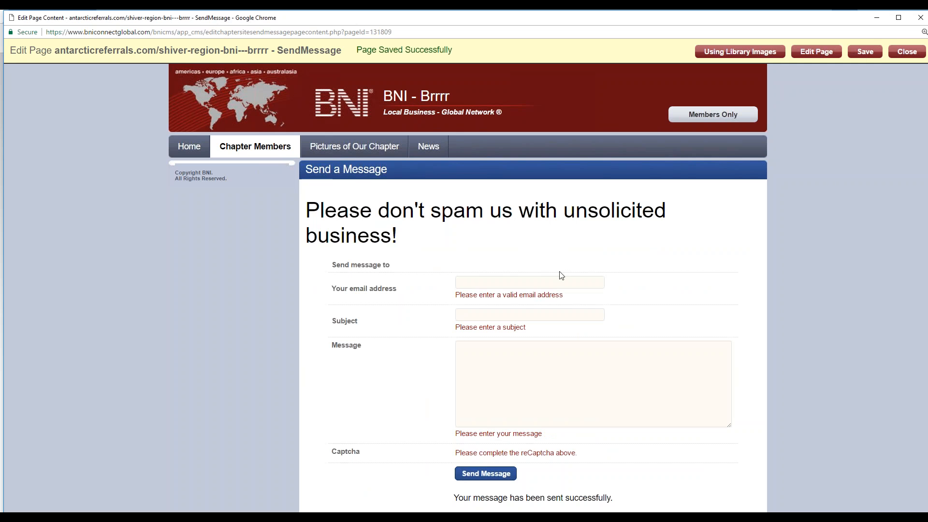
click(907, 52)
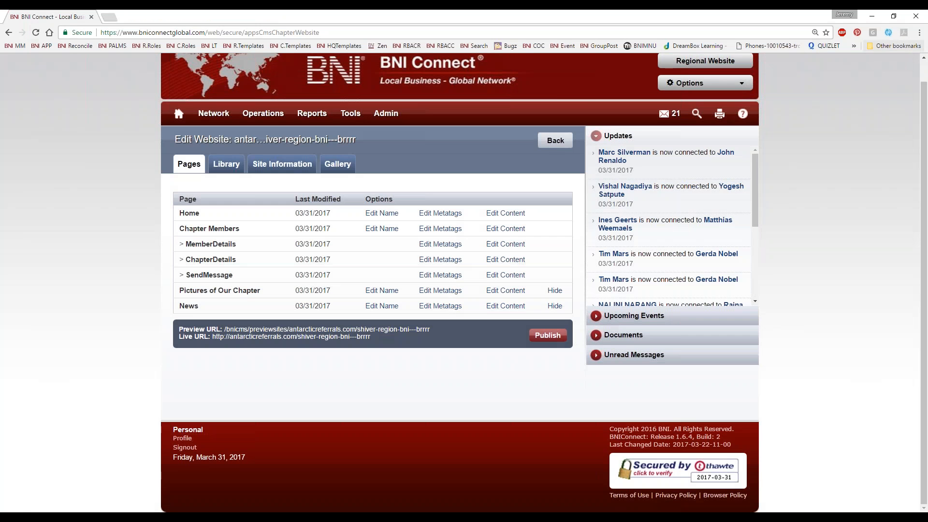
click(547, 335)
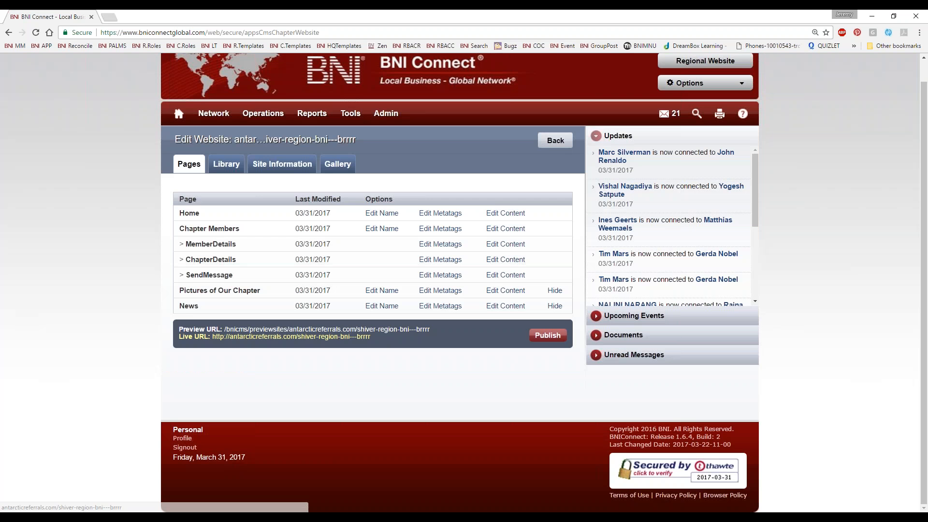
Step: Check the published message form on the live chapter website by going through a chapter member's details
click(317, 337)
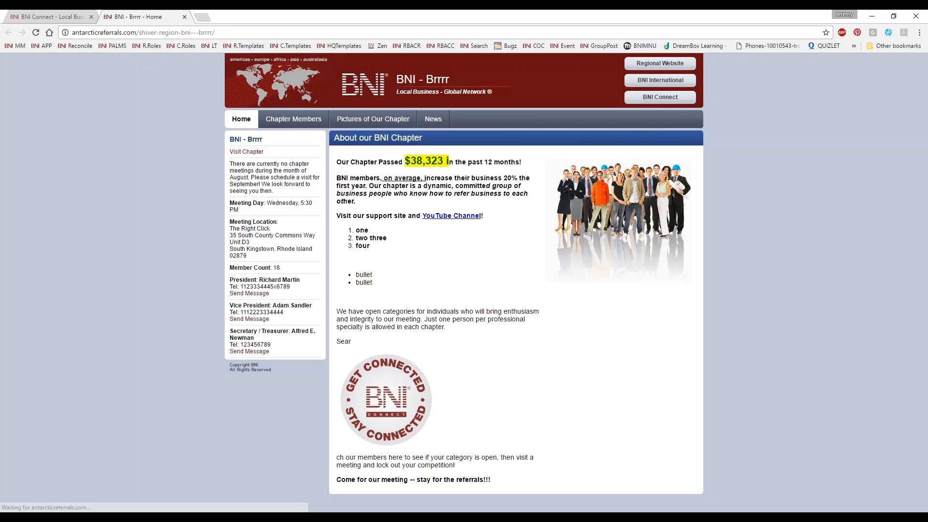
click(287, 120)
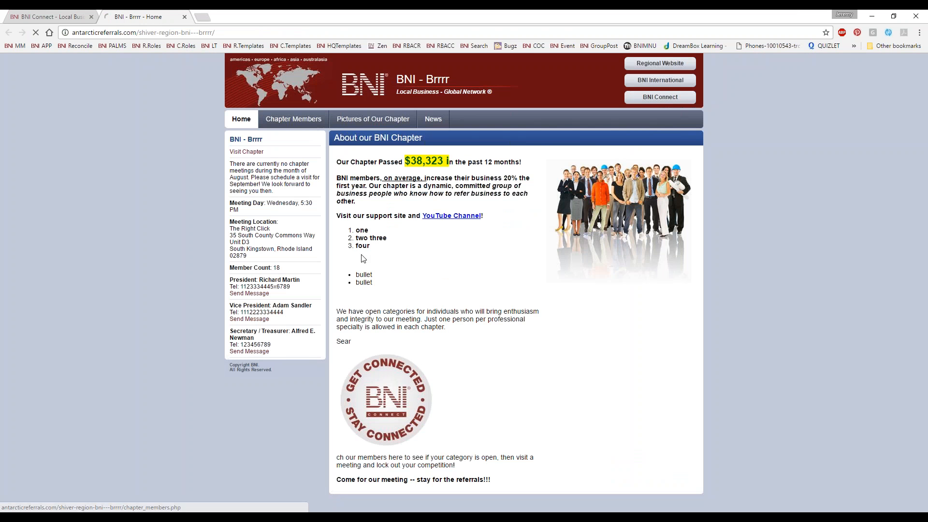
click(348, 258)
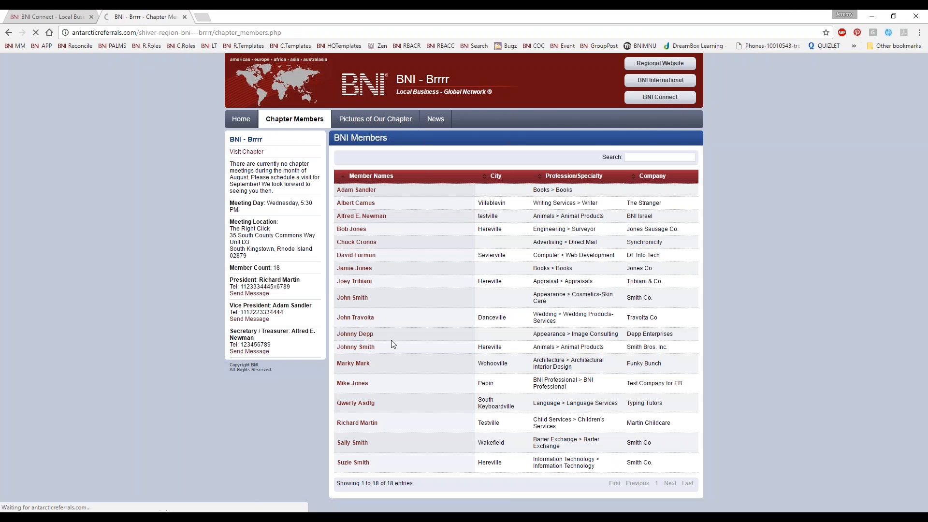
click(362, 295)
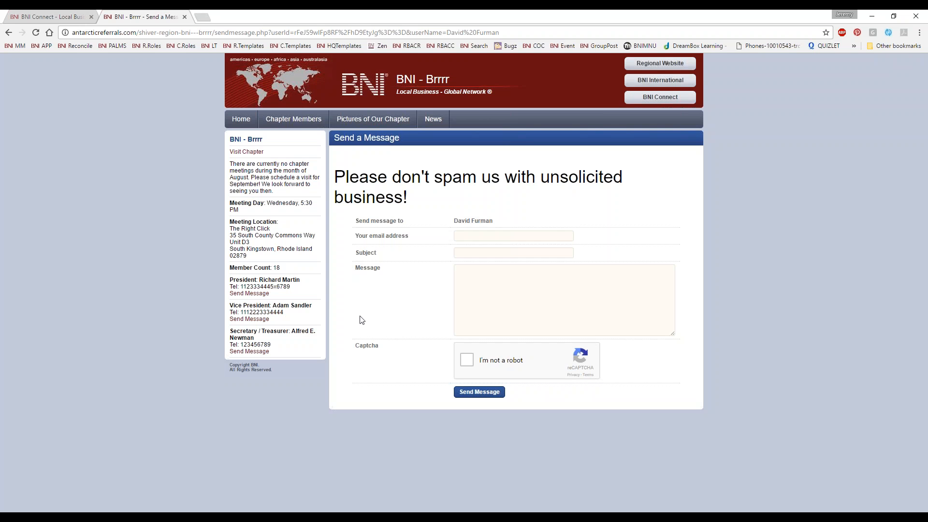
click(184, 17)
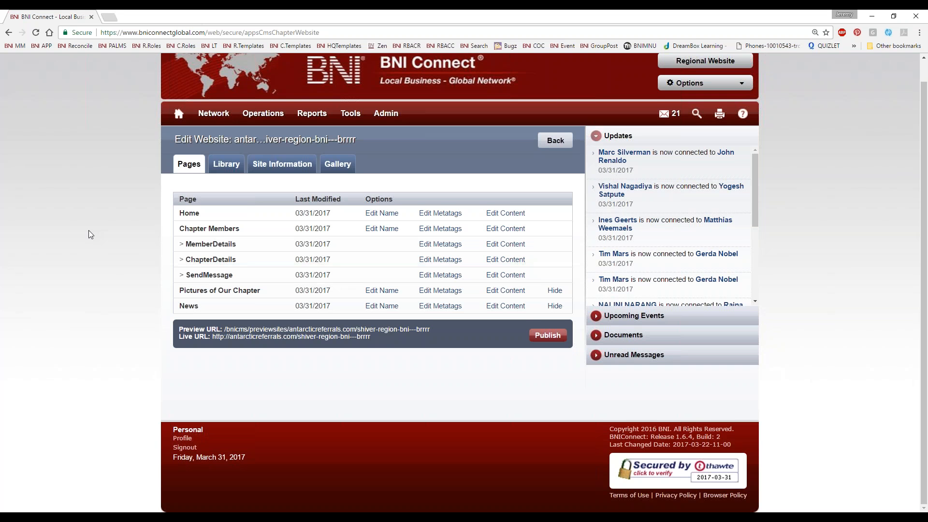
scroll(109, 221, up, 1)
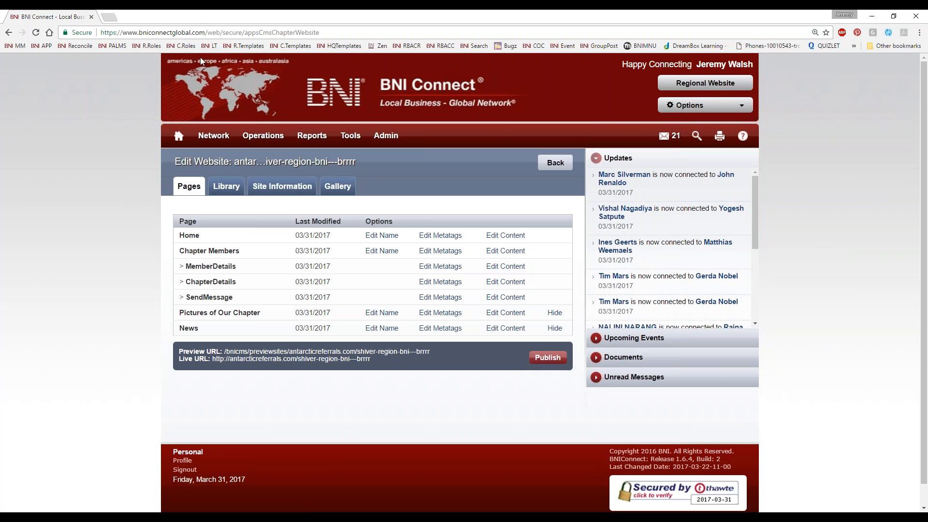
click(109, 17)
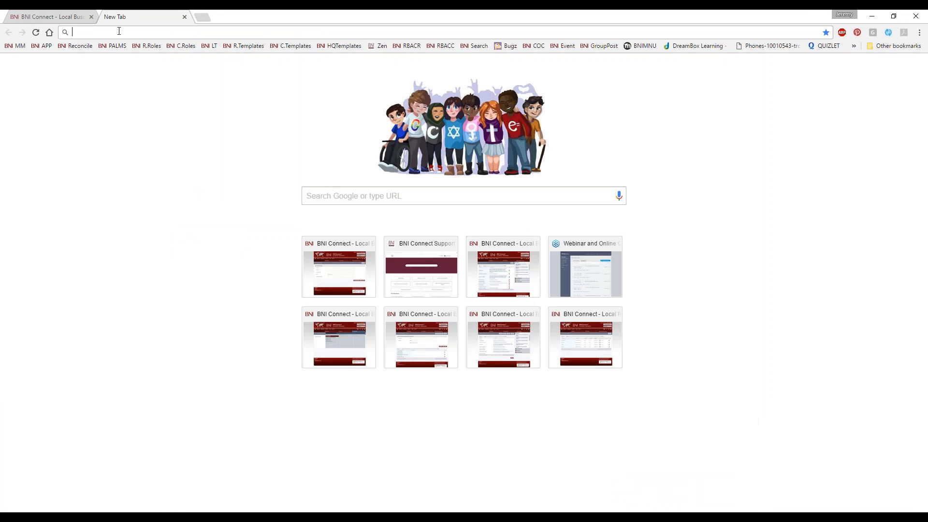
text(http://www.youtube.com/bniconnectglobal)
key(Return)
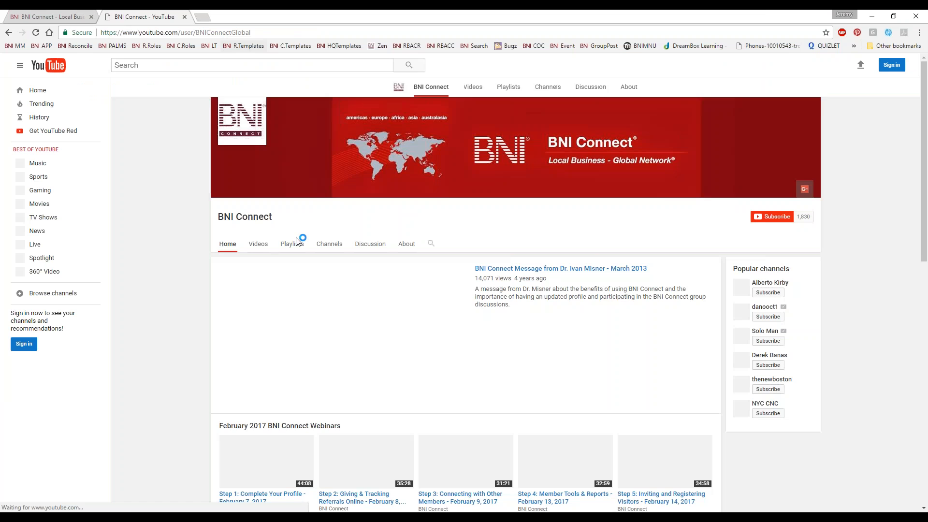
scroll(381, 332, down, 3)
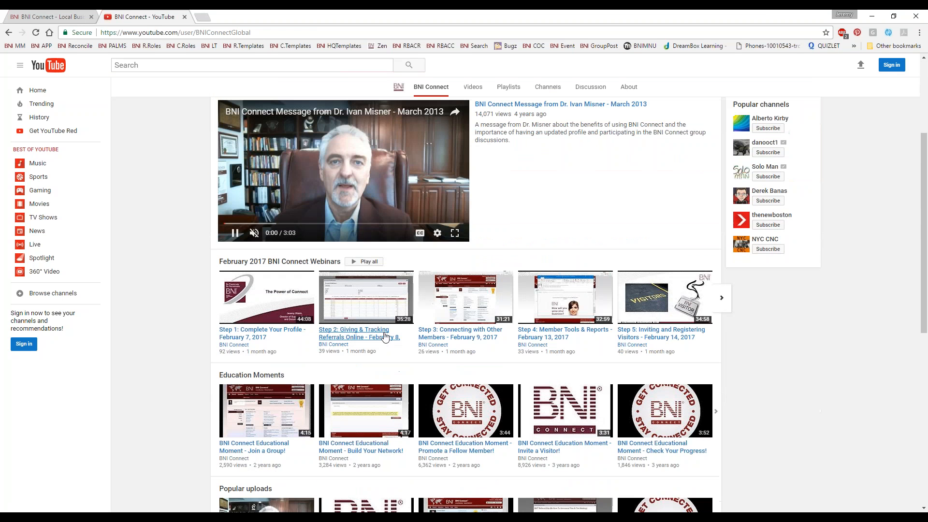
click(345, 185)
scroll(518, 332, down, 5)
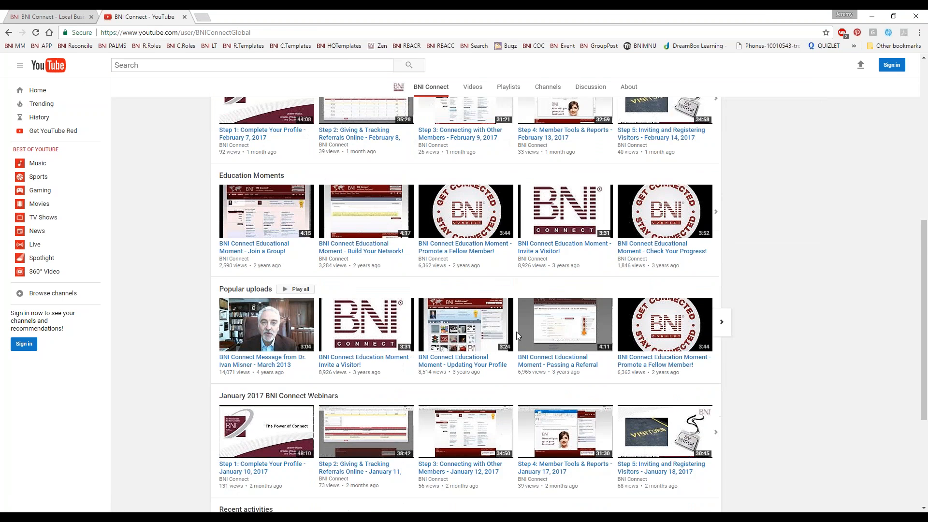
scroll(518, 333, up, 8)
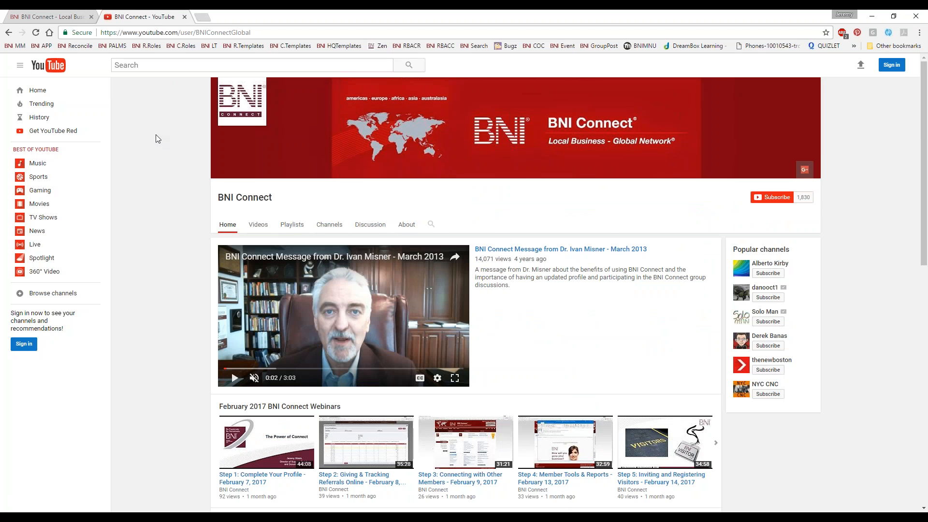
click(184, 17)
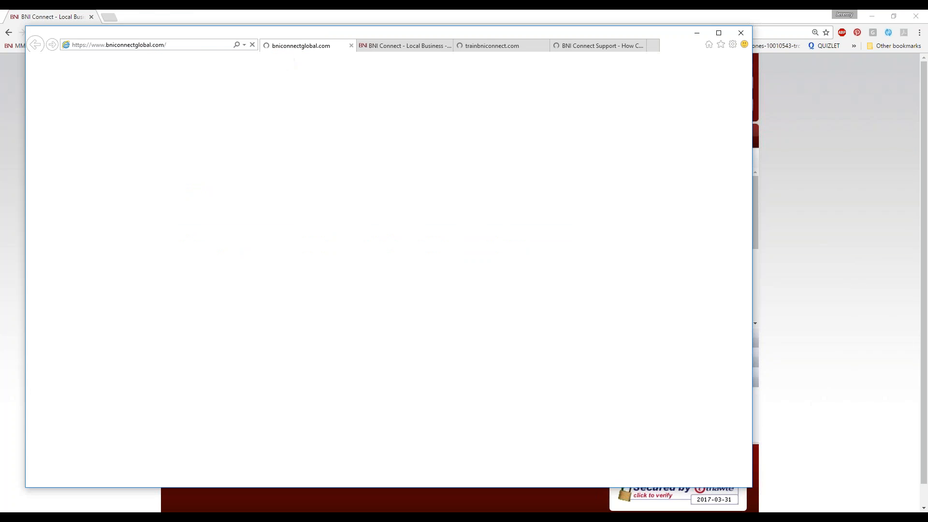
Step: Switch to the BNI Connect Support site in Internet Explorer and examine the fields of its Submit a request form
click(577, 49)
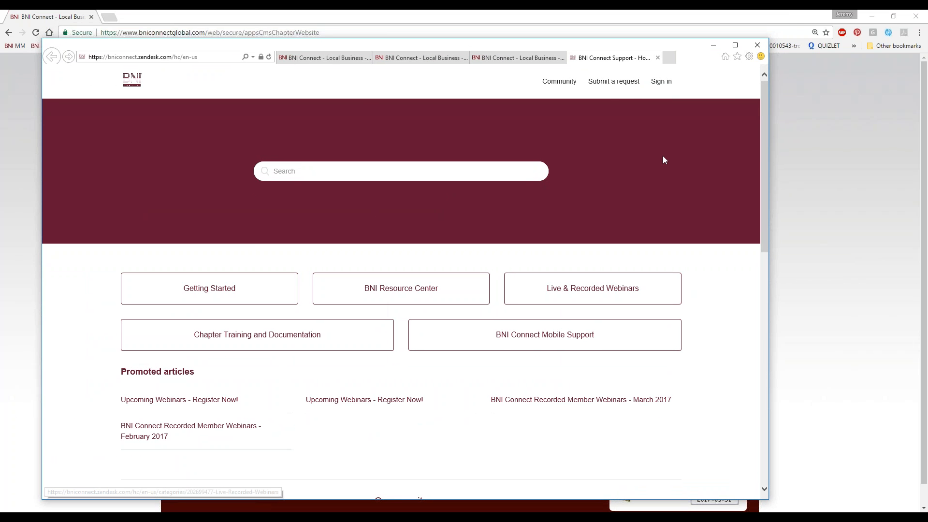
click(605, 85)
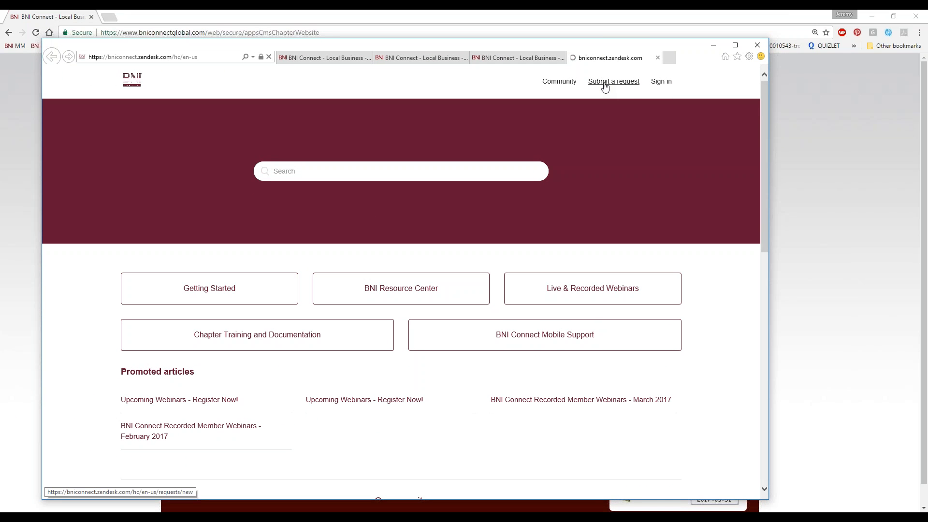
click(195, 207)
scroll(195, 274, down, 4)
scroll(195, 282, up, 4)
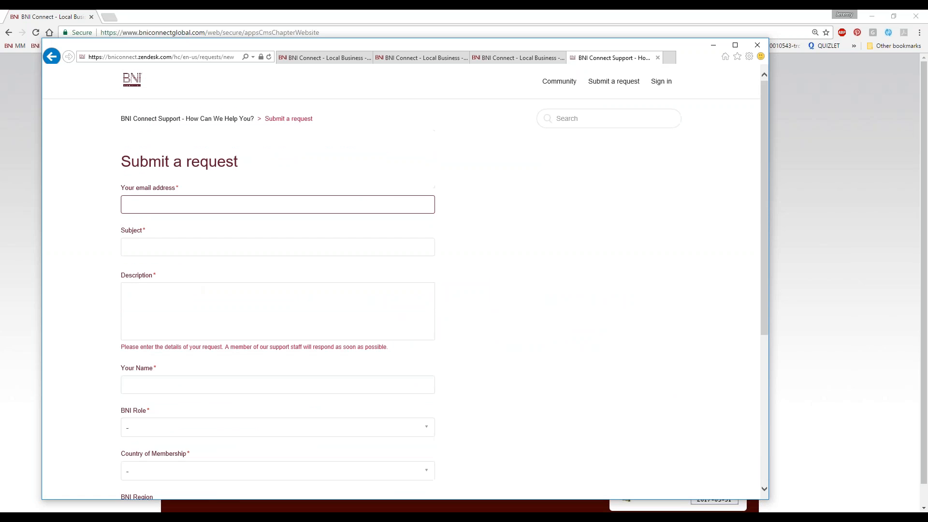
Step: Close the support request page and the remaining Internet Explorer tabs to return to the chapter website's page list
click(758, 44)
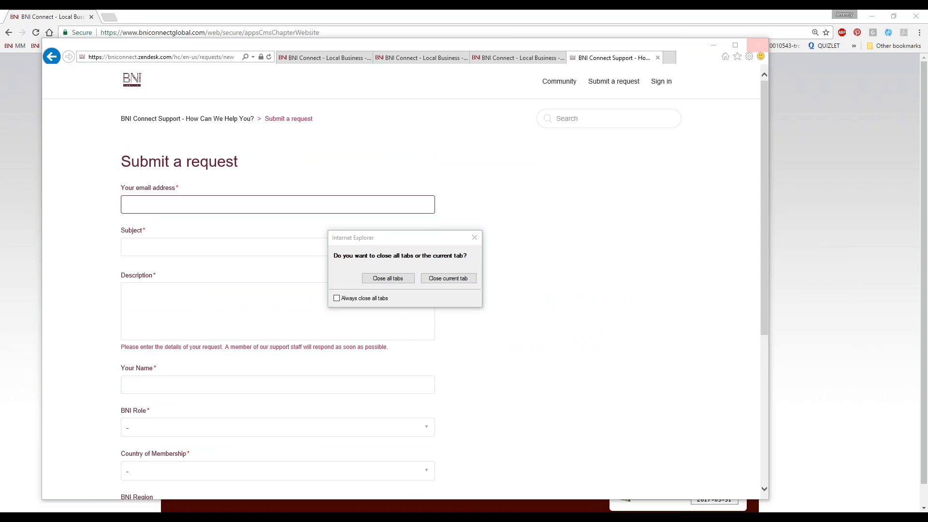
click(452, 281)
click(757, 45)
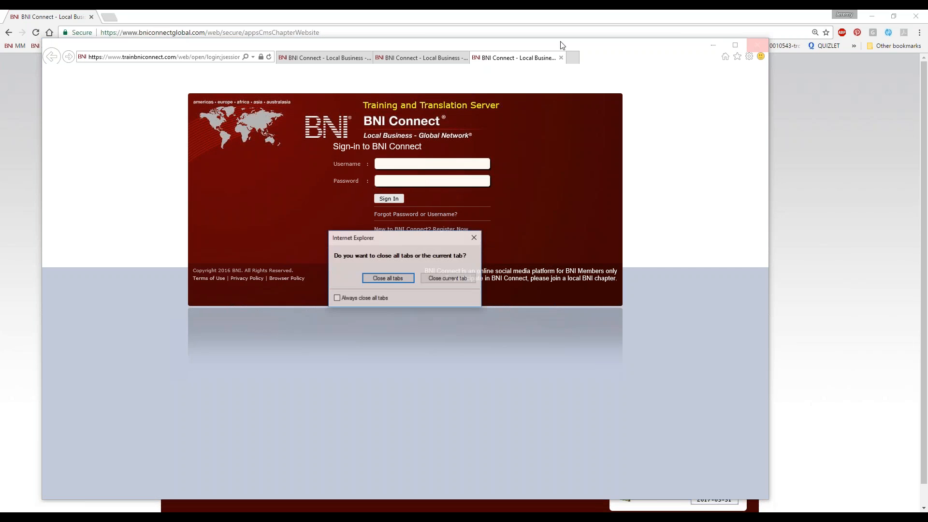
click(400, 283)
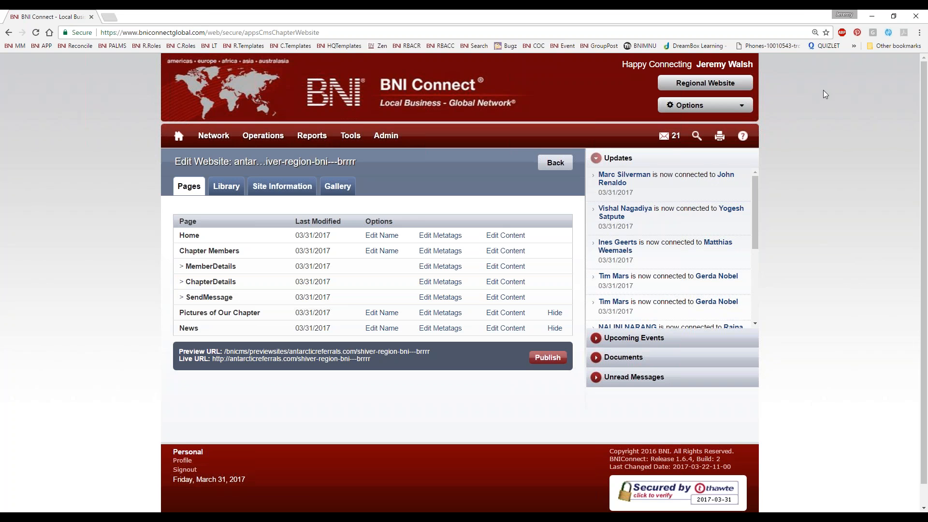
Step: View the April 2017 events in the Events Calendar of the regional website
click(705, 83)
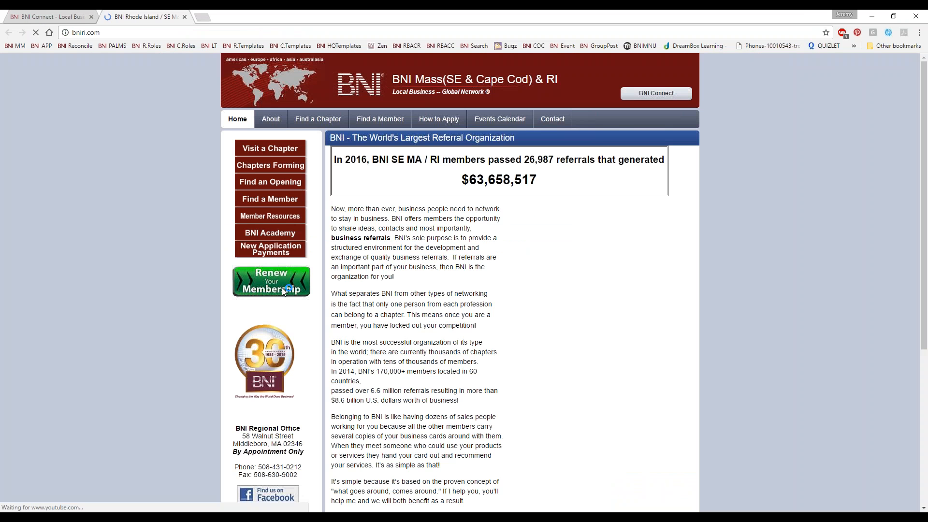
click(501, 124)
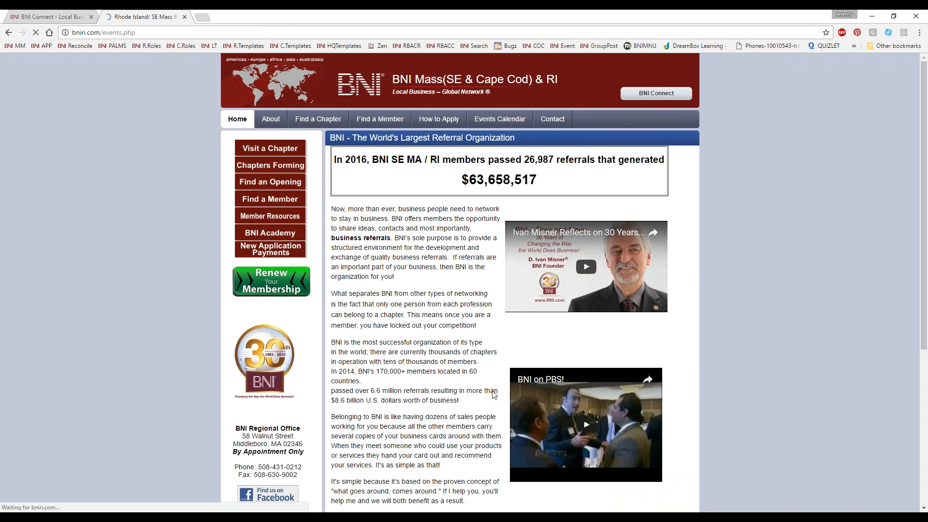
click(688, 182)
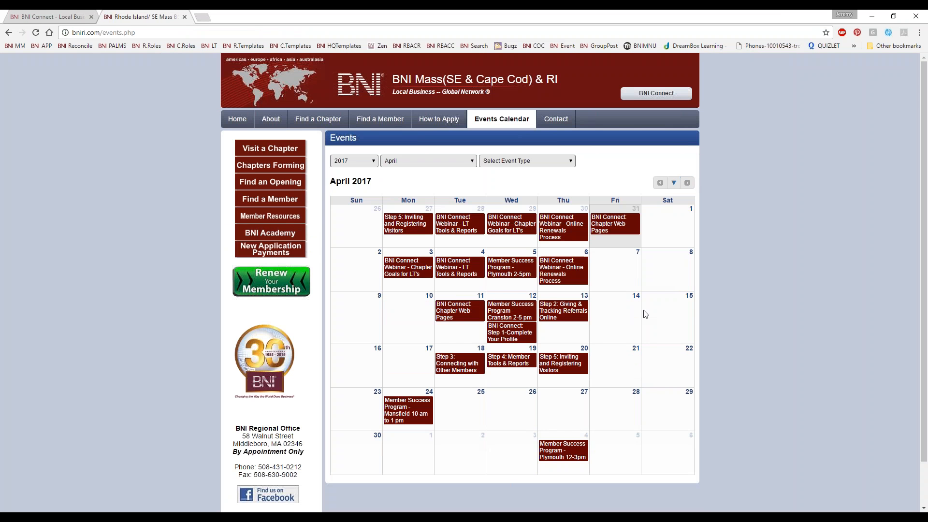